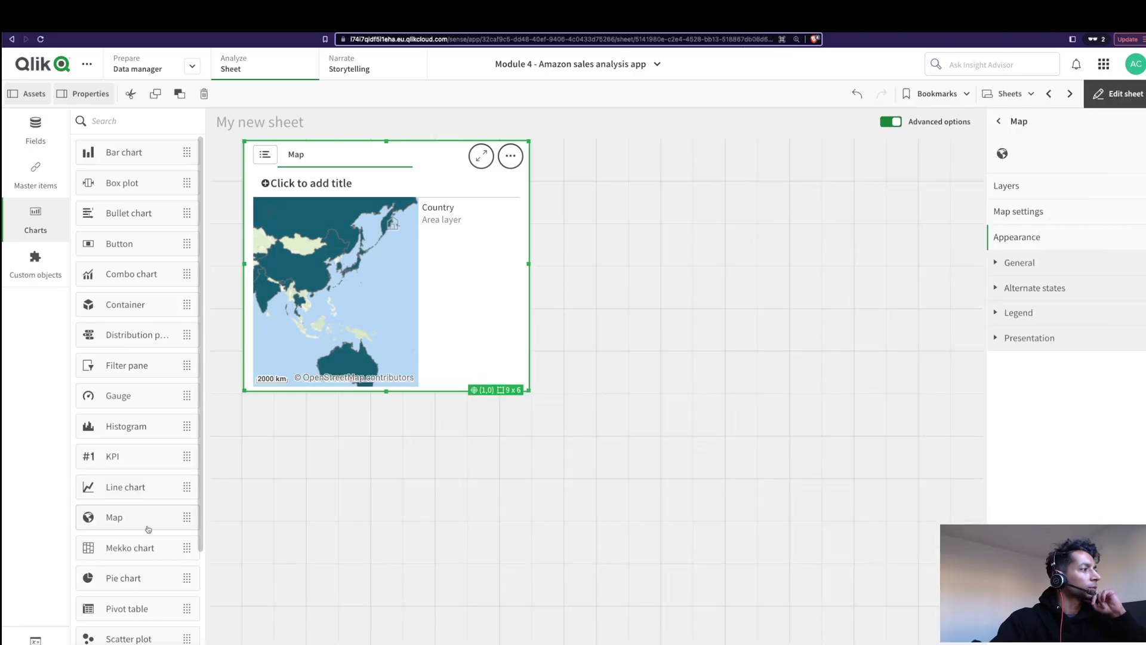
- Place a 13 x 8 container in the empty area beside the existing map and add a bar chart to it
{"action": "left_click_drag", "start_coordinate": [124, 314], "coordinate": [800, 307]}
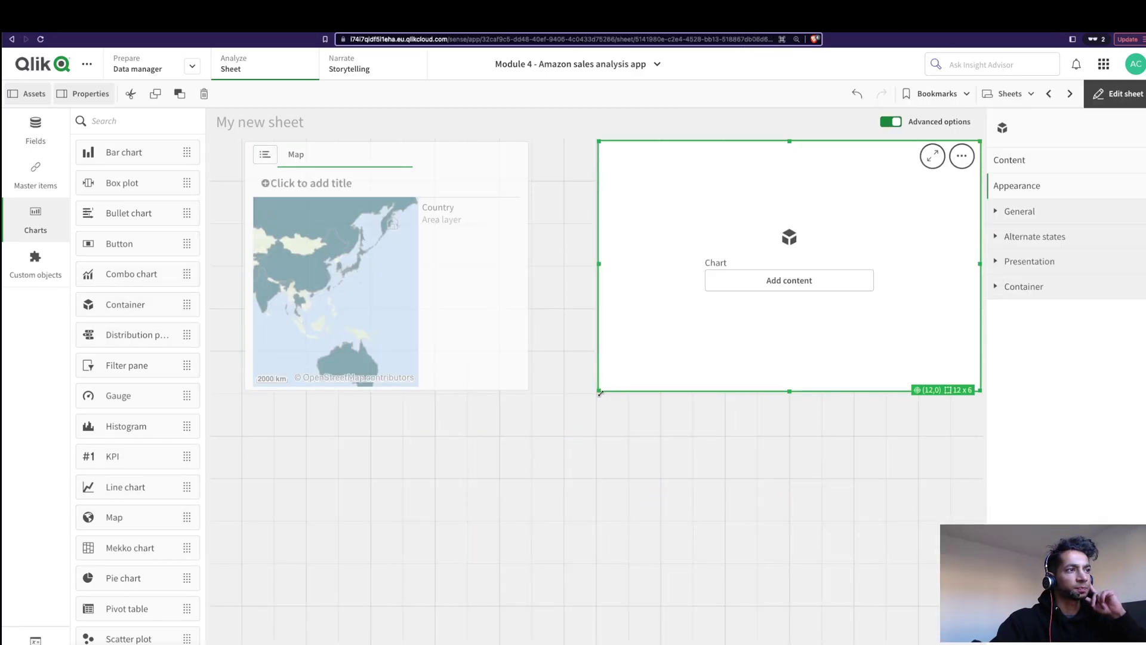
{"action": "left_click_drag", "start_coordinate": [600, 393], "coordinate": [567, 477]}
{"action": "left_click", "coordinate": [773, 337]}
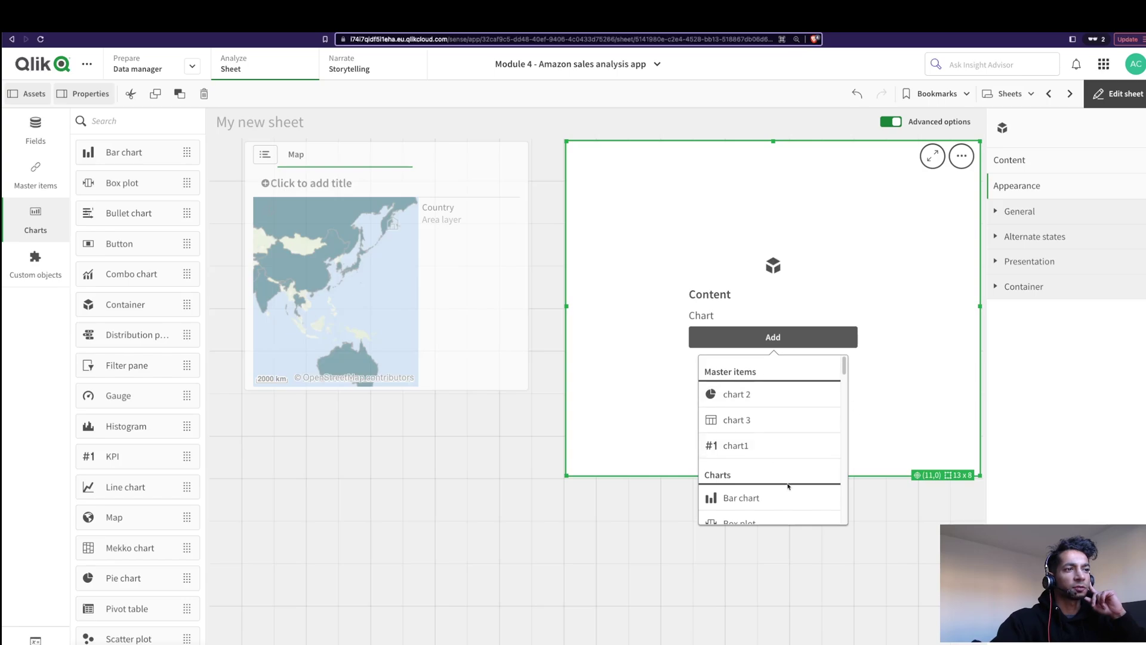
{"action": "scroll", "coordinate": [776, 454], "scroll_direction": "down", "scroll_amount": 2}
{"action": "left_click", "coordinate": [762, 413]}
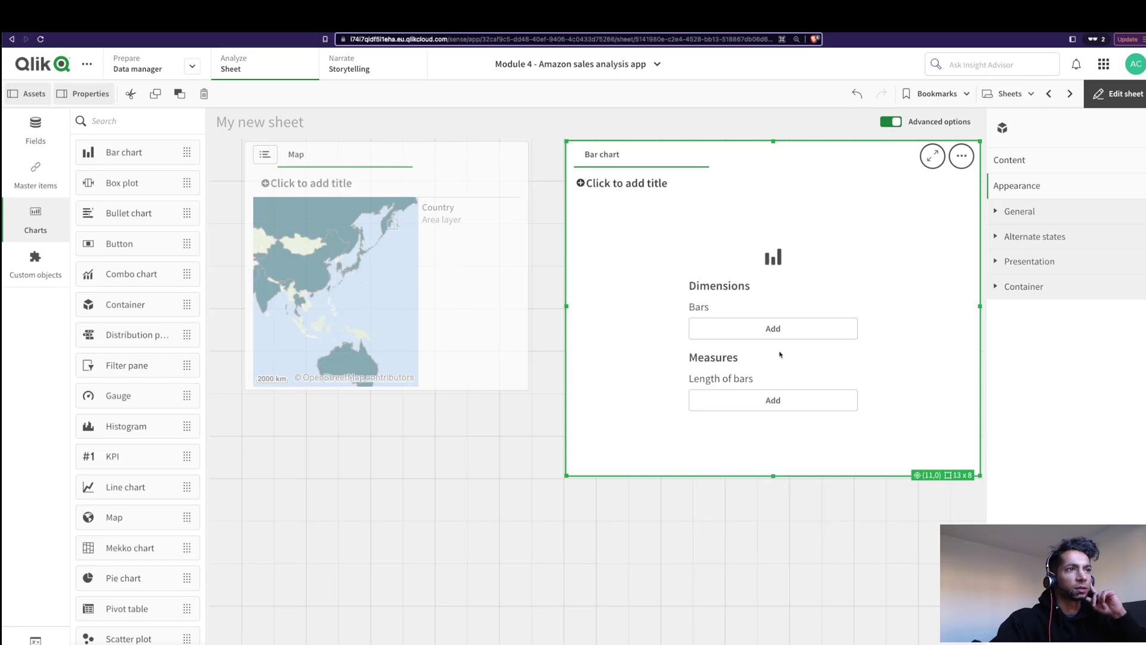
- Add a map and a pie chart to the container and order its charts as Map, Pie chart, Bar chart
{"action": "left_click", "coordinate": [705, 173]}
{"action": "left_click", "coordinate": [1068, 246]}
{"action": "scroll", "coordinate": [1036, 317], "scroll_direction": "down", "scroll_amount": 5}
{"action": "left_click", "coordinate": [1028, 331]}
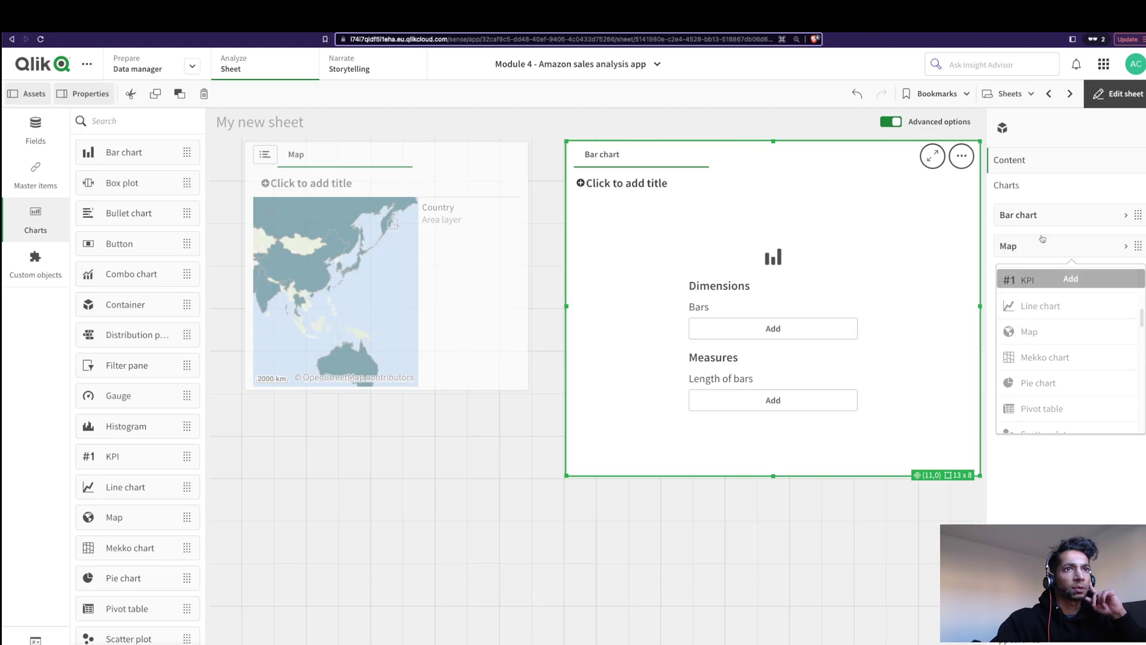
{"action": "left_click", "coordinate": [1039, 412]}
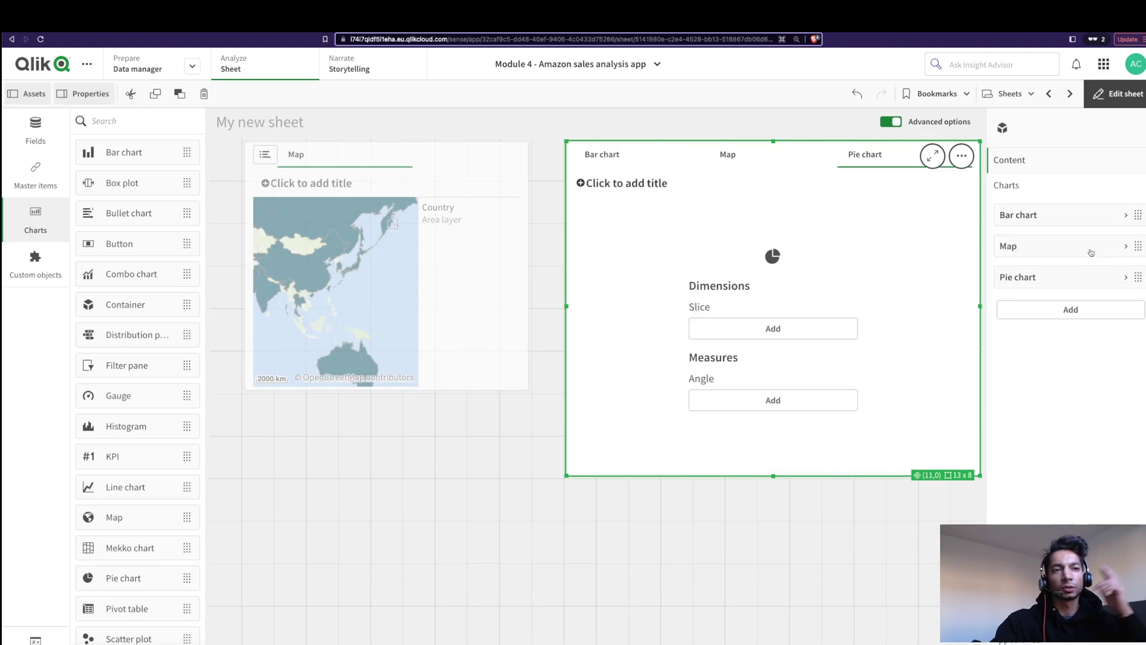
{"action": "left_click_drag", "start_coordinate": [1138, 215], "coordinate": [1138, 245]}
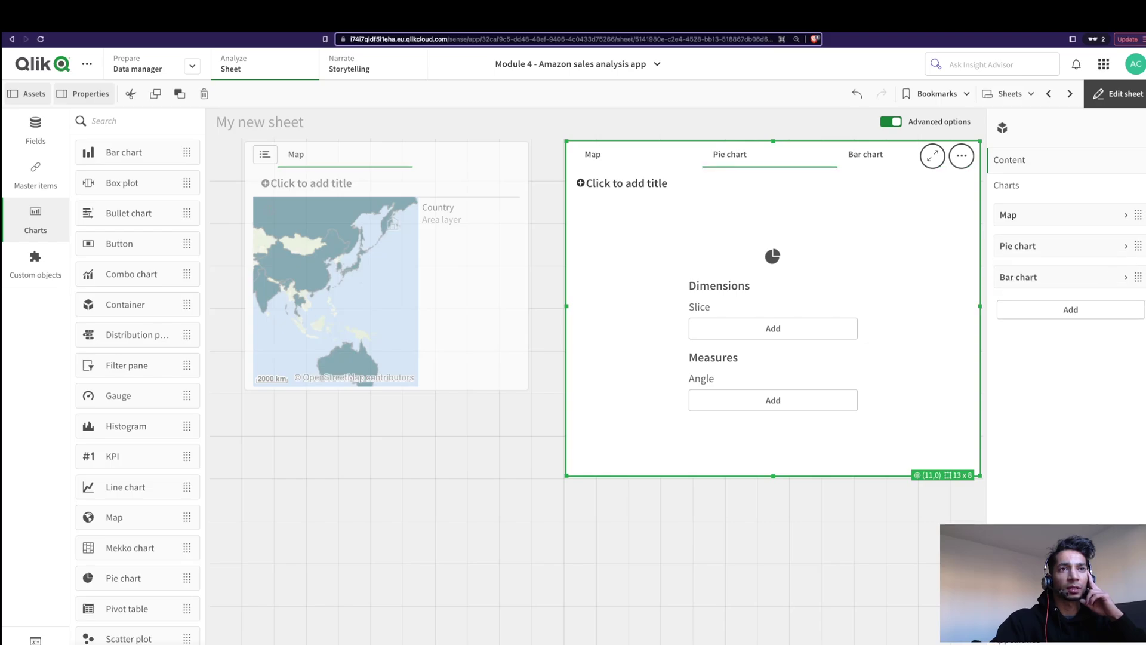
- Add an area layer to the container's map with Country as its area dimension
{"action": "left_click", "coordinate": [1041, 223]}
{"action": "left_click", "coordinate": [1071, 331]}
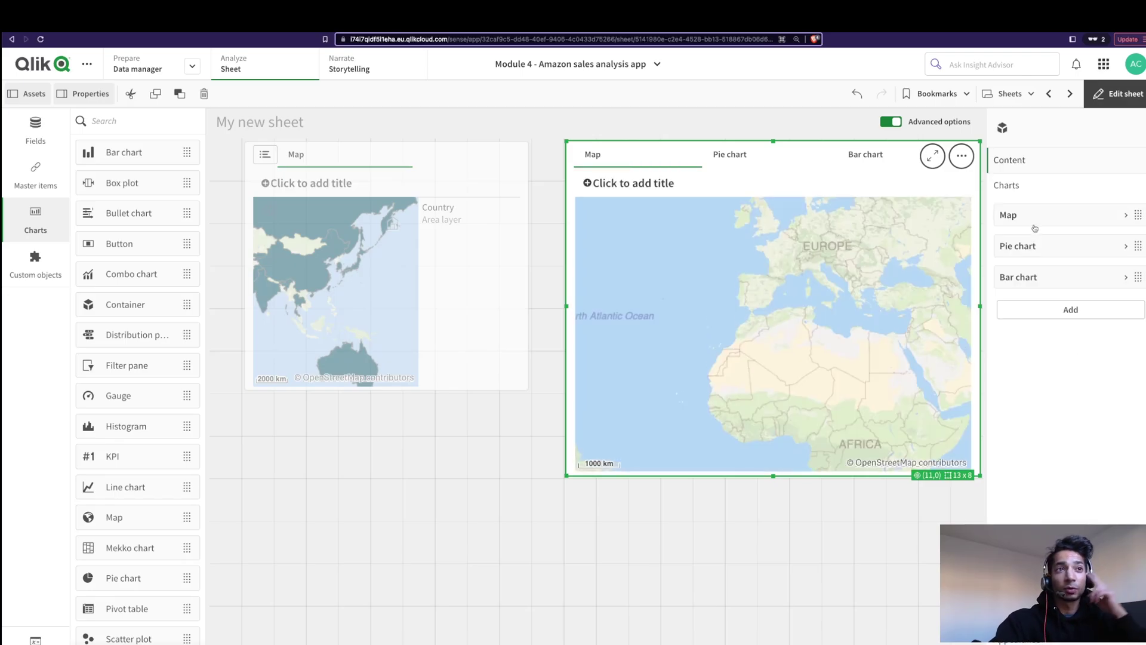
{"action": "left_click", "coordinate": [1035, 228]}
{"action": "left_click", "coordinate": [1071, 330]}
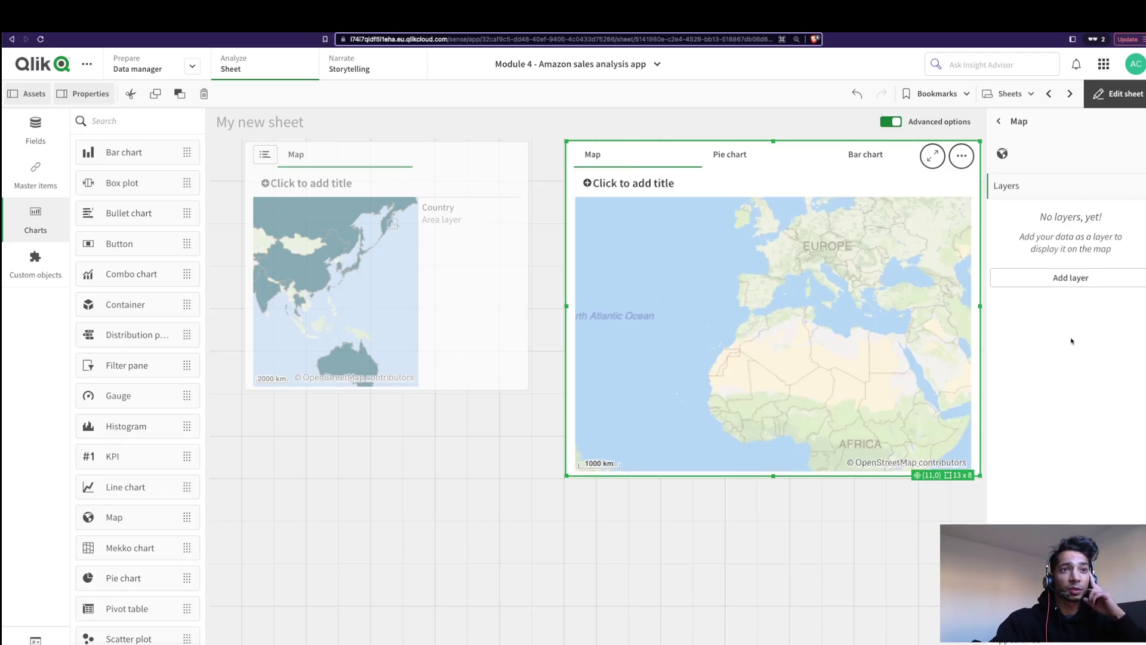
{"action": "left_click", "coordinate": [1072, 279]}
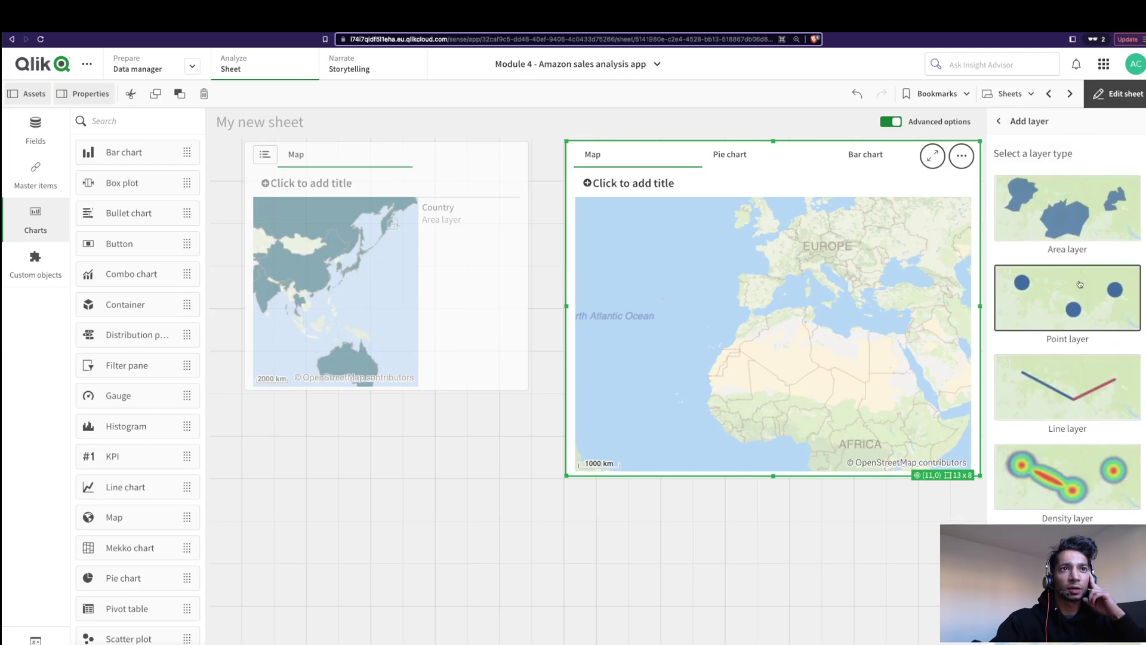
{"action": "left_click", "coordinate": [1067, 227]}
{"action": "left_click", "coordinate": [1068, 241]}
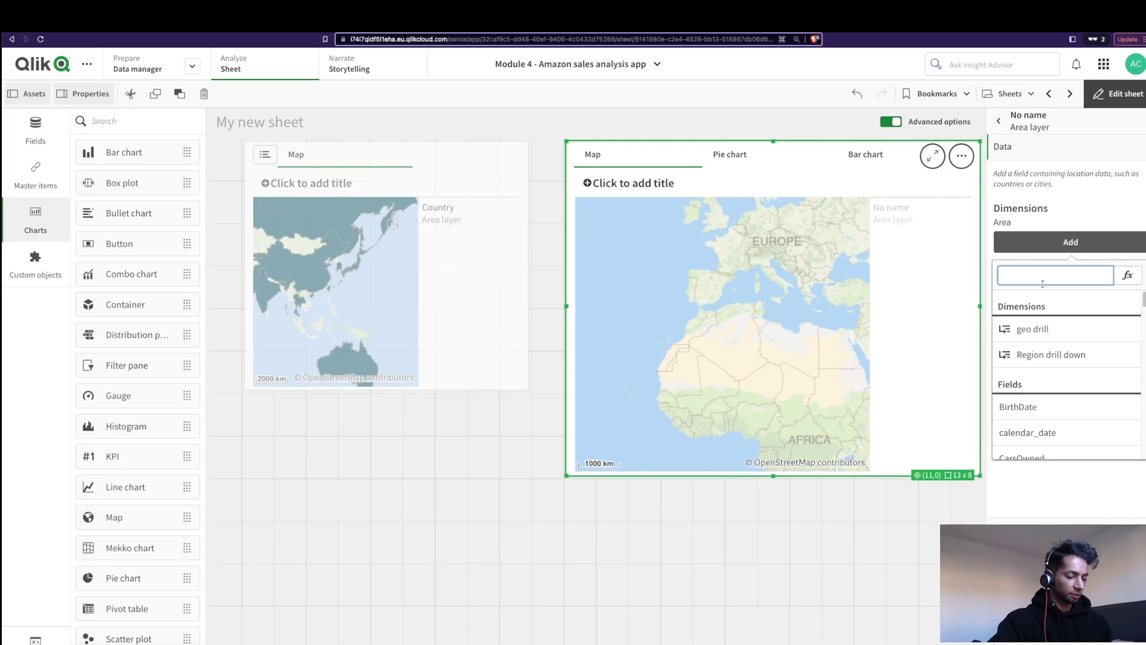
{"action": "type", "text": "country"}
{"action": "left_click", "coordinate": [1026, 328]}
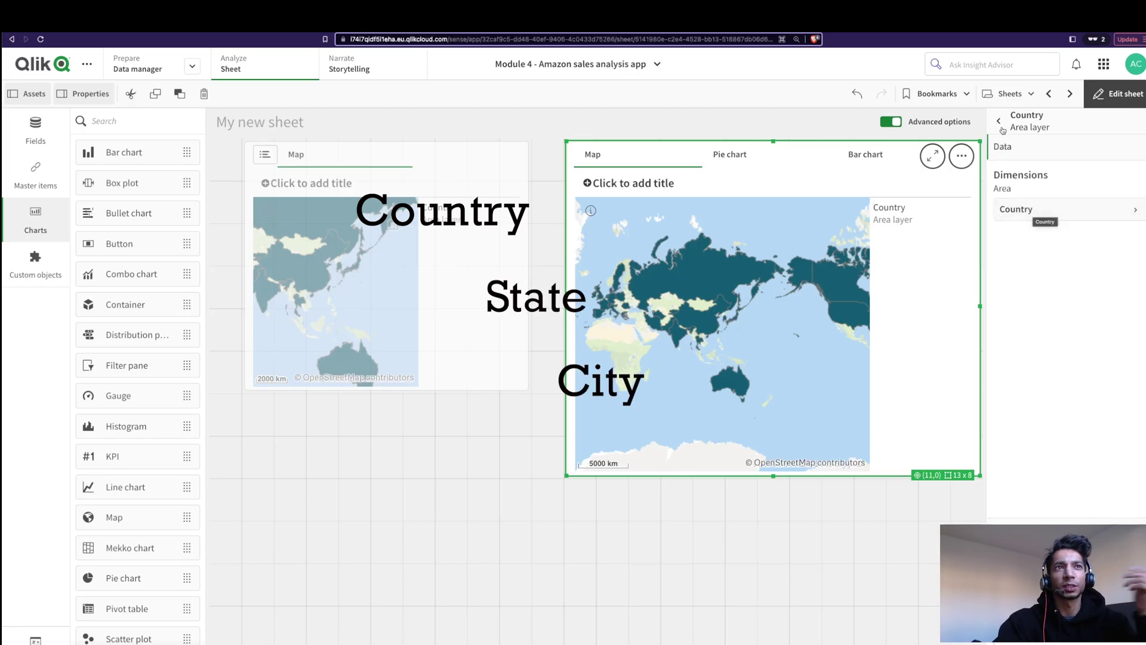
{"action": "left_click", "coordinate": [1028, 209]}
{"action": "left_click", "coordinate": [1027, 209]}
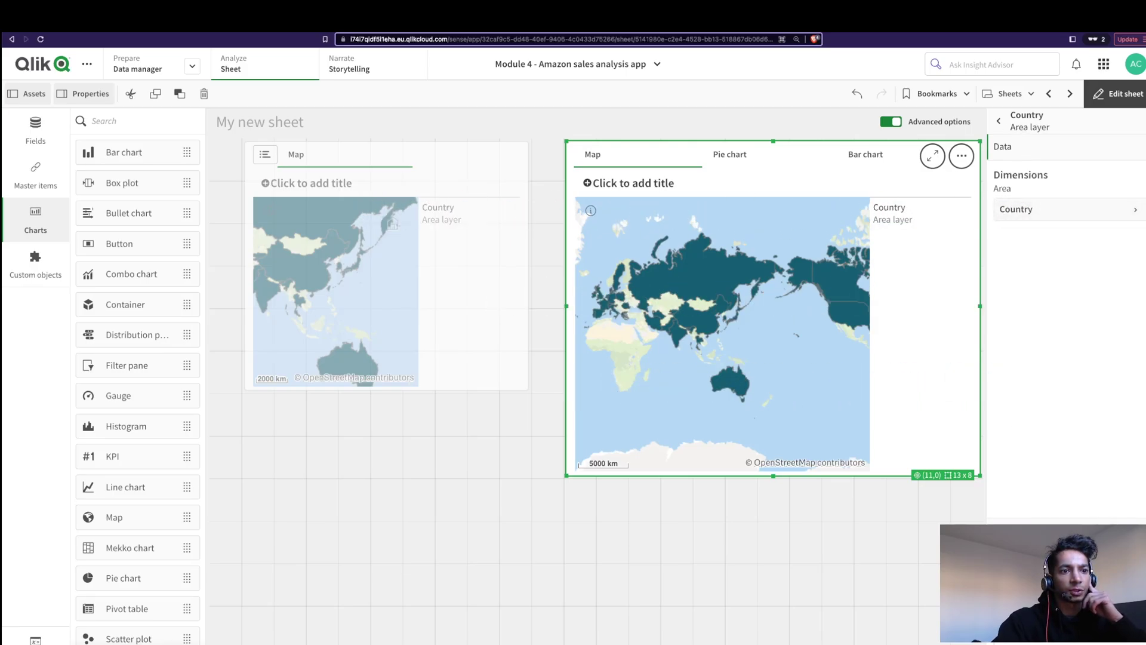
- Color the Country area layer of the container's map by the sales measure using custom colors
{"action": "left_click", "coordinate": [1006, 436]}
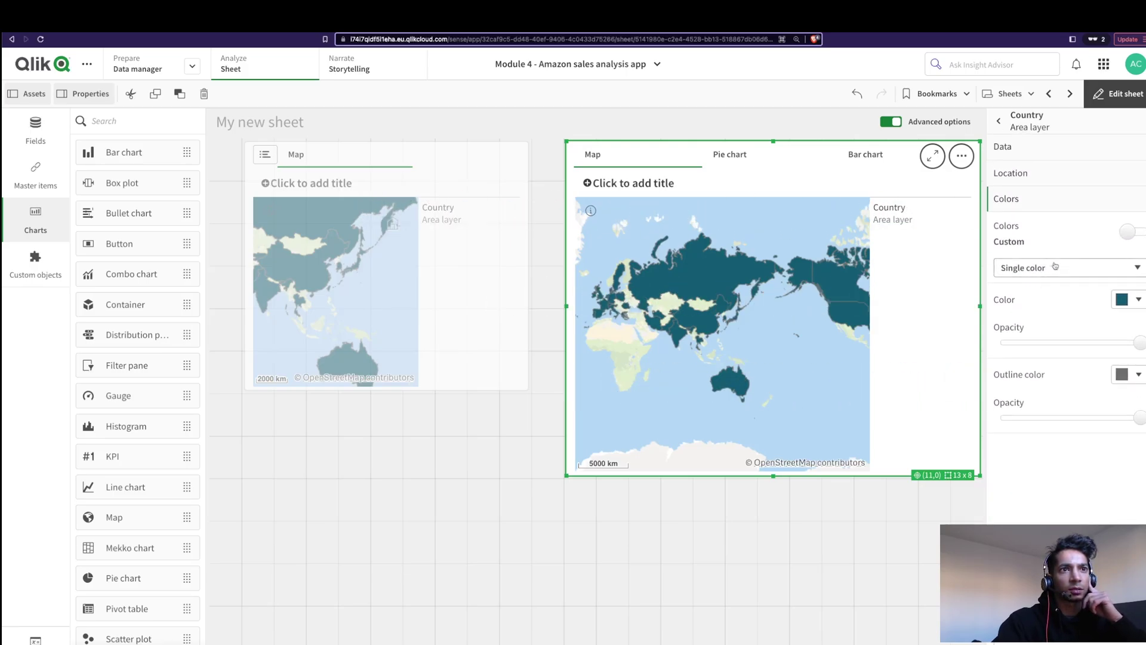
{"action": "left_click", "coordinate": [1129, 234]}
{"action": "left_click", "coordinate": [1129, 232]}
{"action": "left_click", "coordinate": [1051, 267]}
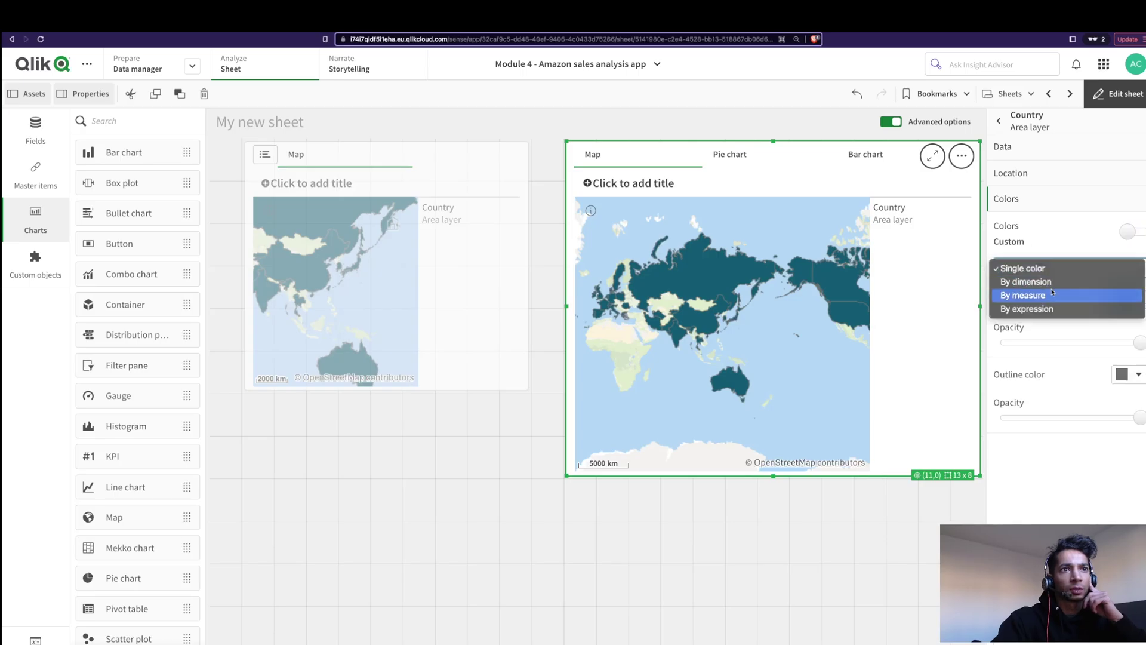
{"action": "left_click", "coordinate": [1052, 297]}
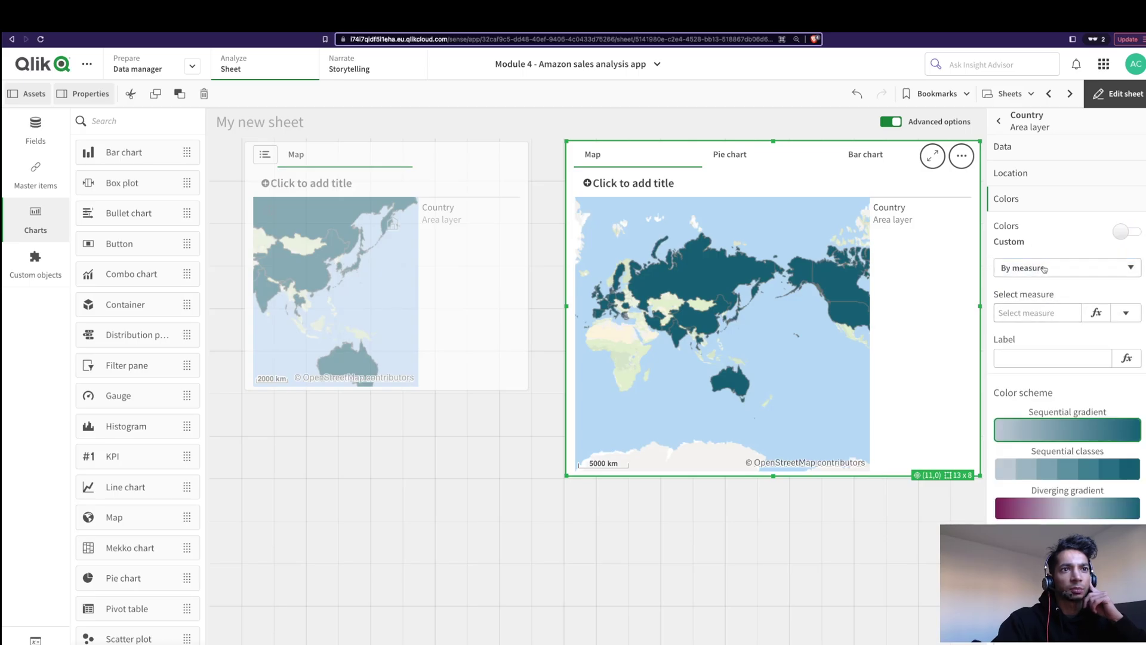
{"action": "left_click", "coordinate": [1138, 319]}
{"action": "left_click", "coordinate": [1039, 338]}
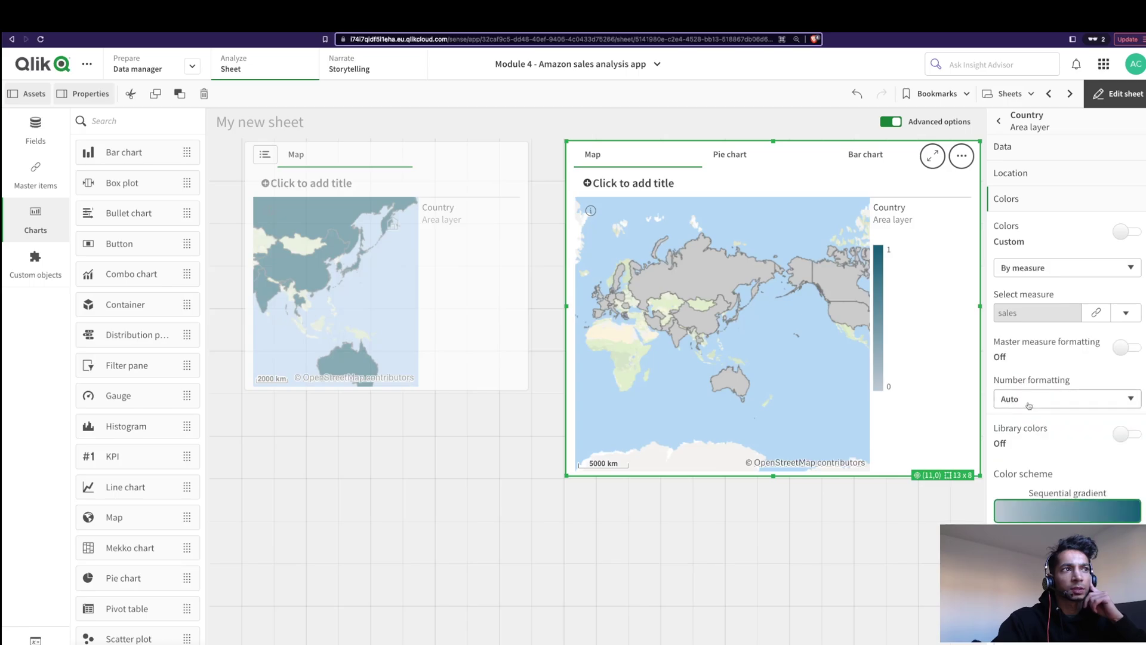
{"action": "left_click", "coordinate": [998, 121]}
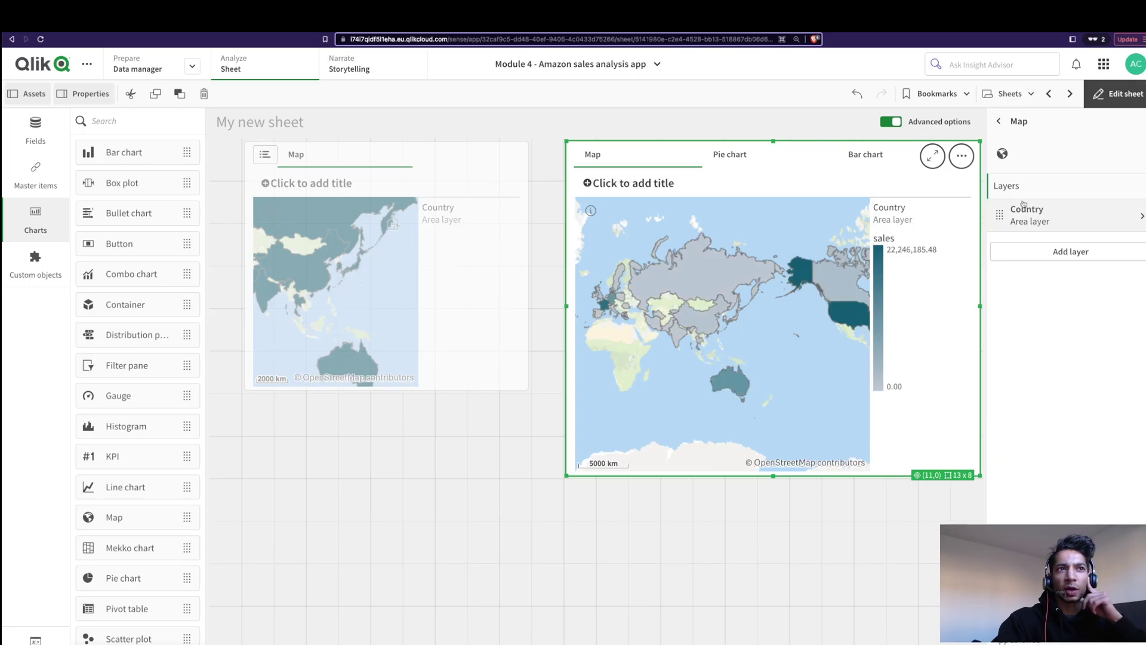
{"action": "left_click", "coordinate": [998, 121]}
{"action": "left_click", "coordinate": [724, 158]}
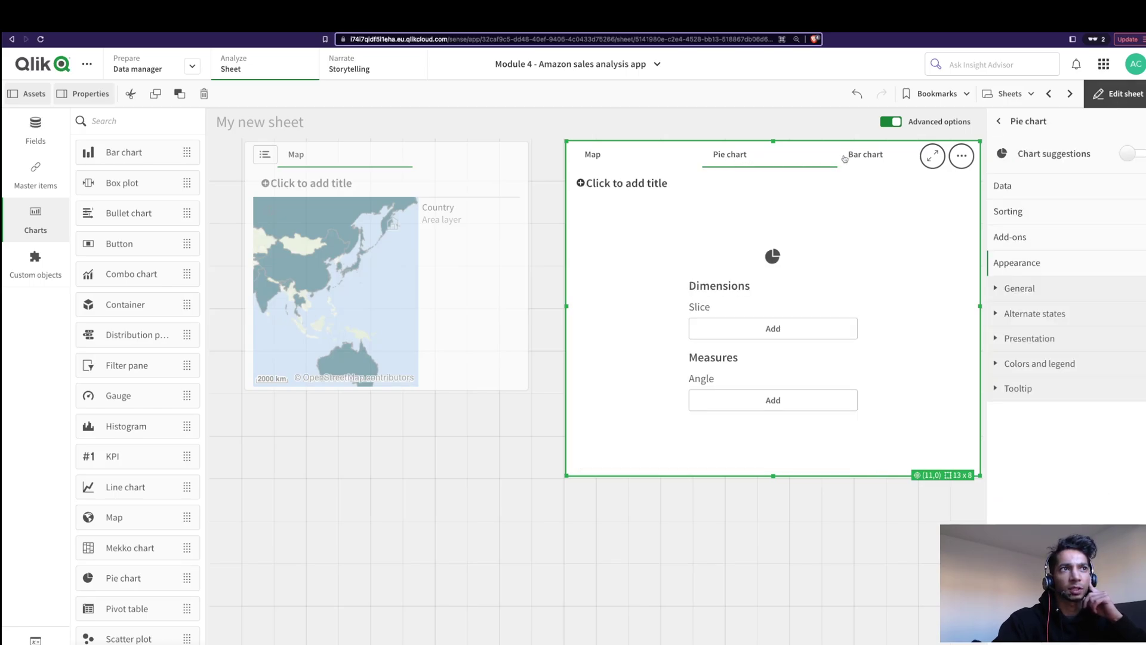
{"action": "left_click", "coordinate": [859, 156]}
{"action": "left_click", "coordinate": [712, 160]}
{"action": "left_click", "coordinate": [625, 155]}
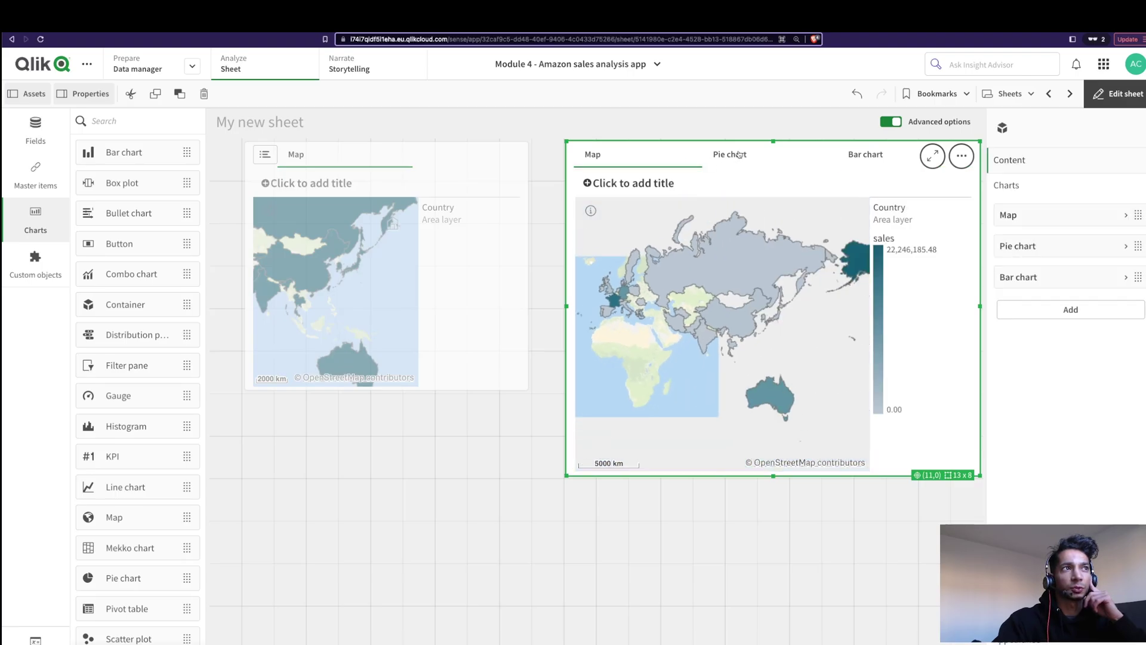
{"action": "left_click", "coordinate": [844, 154]}
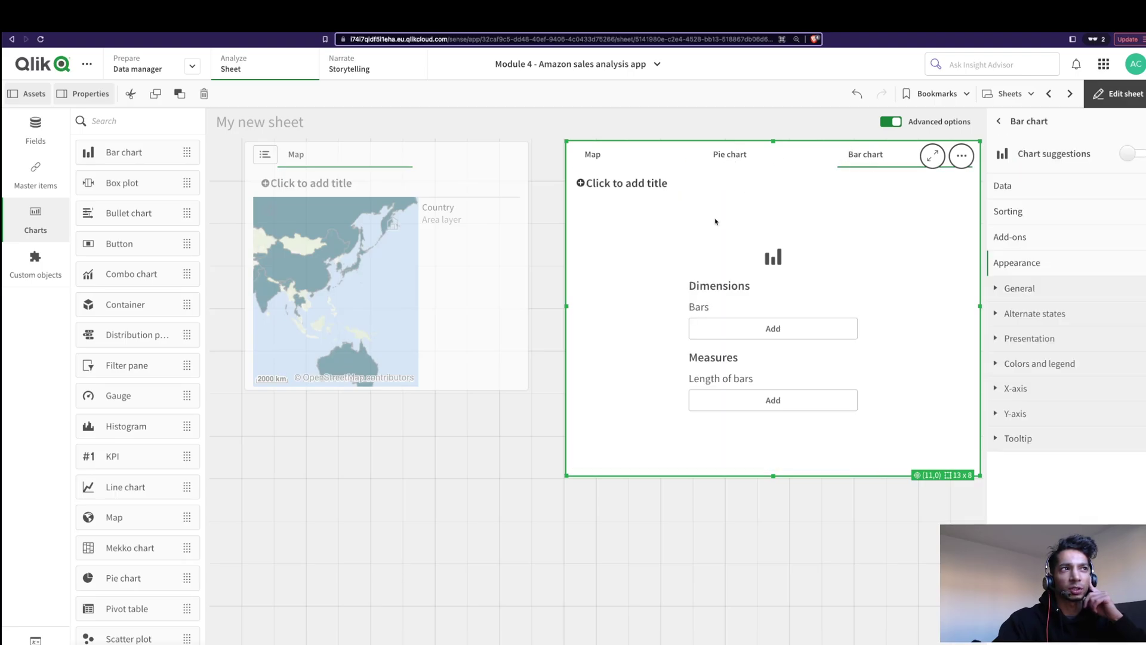
- Give the container's pie chart StateProvince as the slice dimension and sales as the angle measure
{"action": "left_click", "coordinate": [737, 165]}
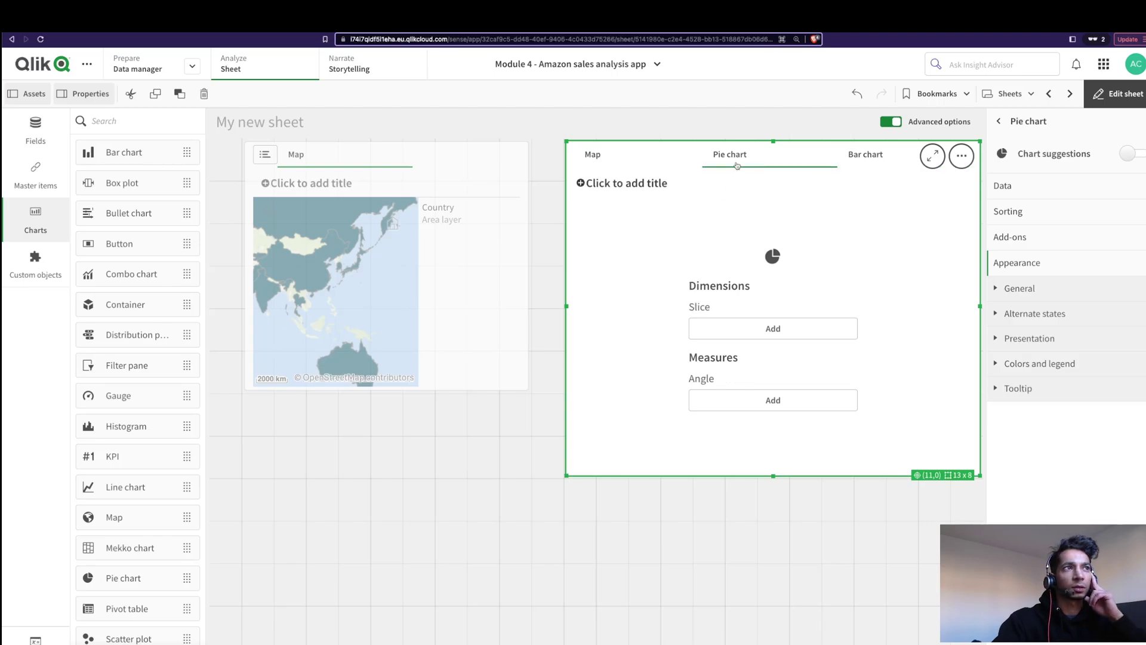
{"action": "left_click", "coordinate": [1014, 188]}
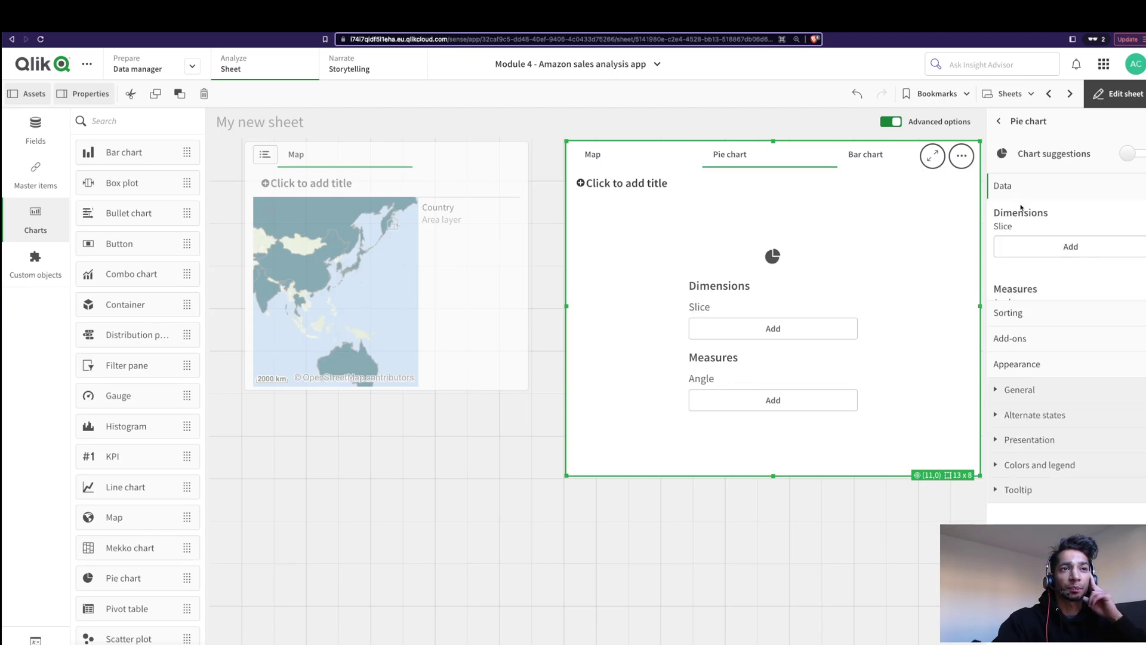
{"action": "left_click", "coordinate": [1043, 258]}
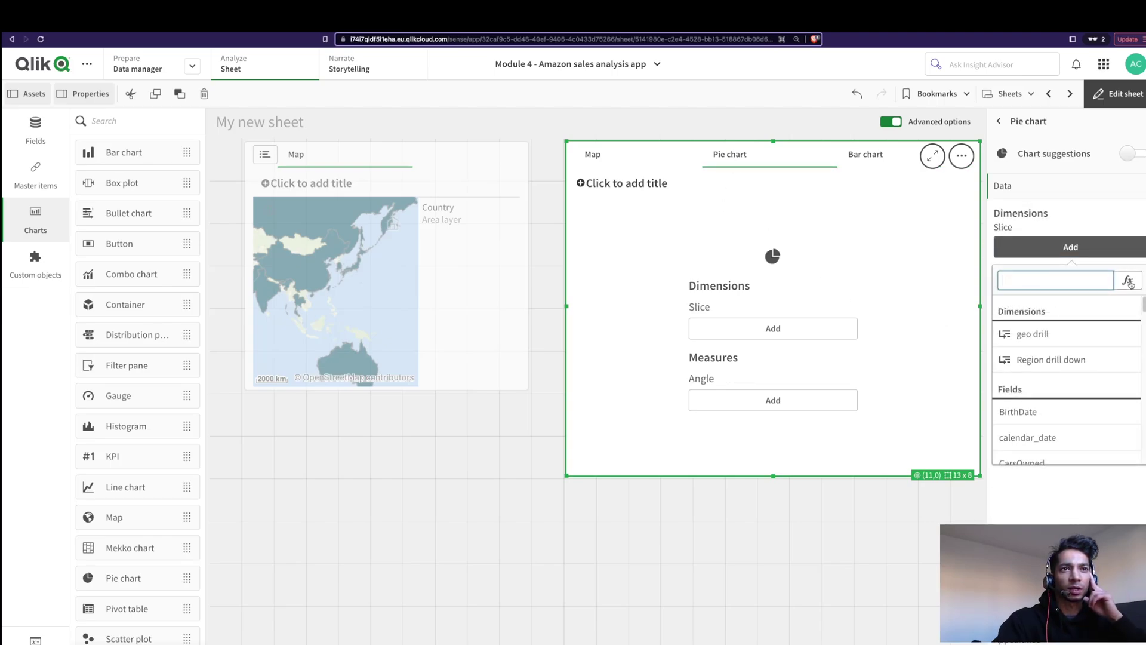
{"action": "type", "text": "sta"}
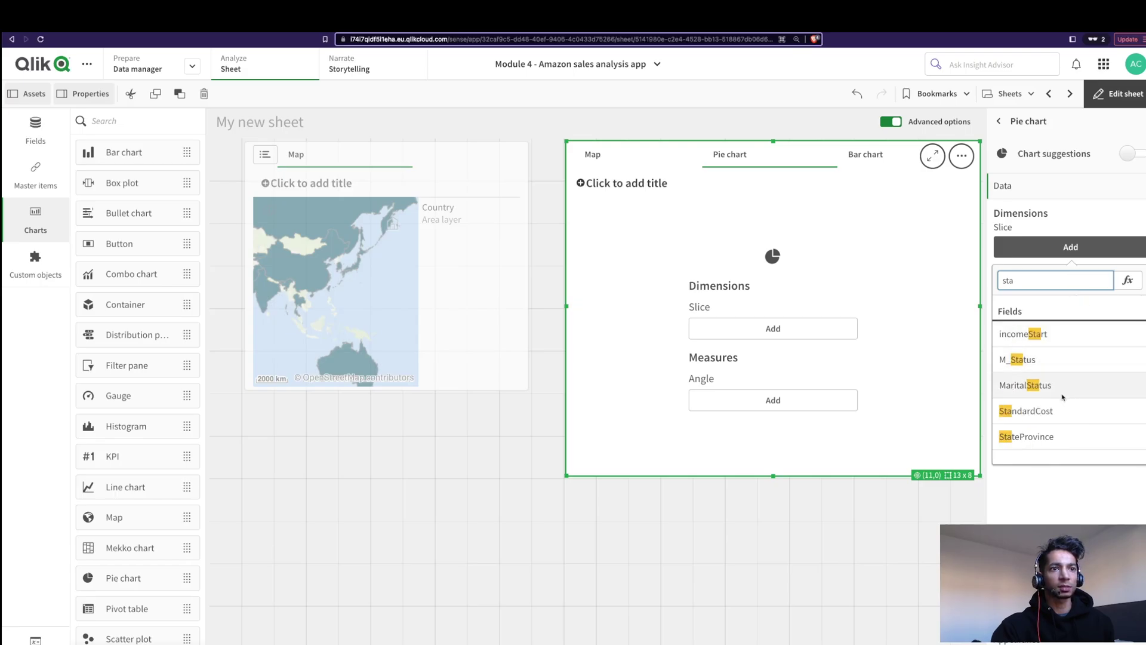
{"action": "left_click", "coordinate": [1064, 436]}
{"action": "left_click", "coordinate": [1069, 388]}
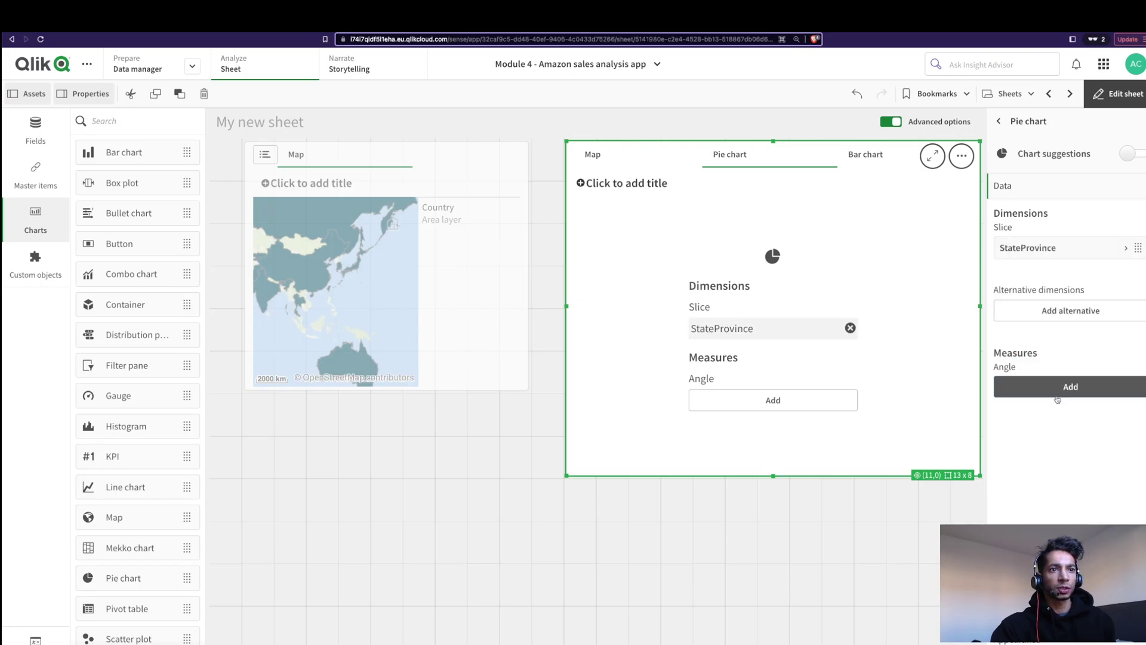
{"action": "left_click", "coordinate": [1045, 472]}
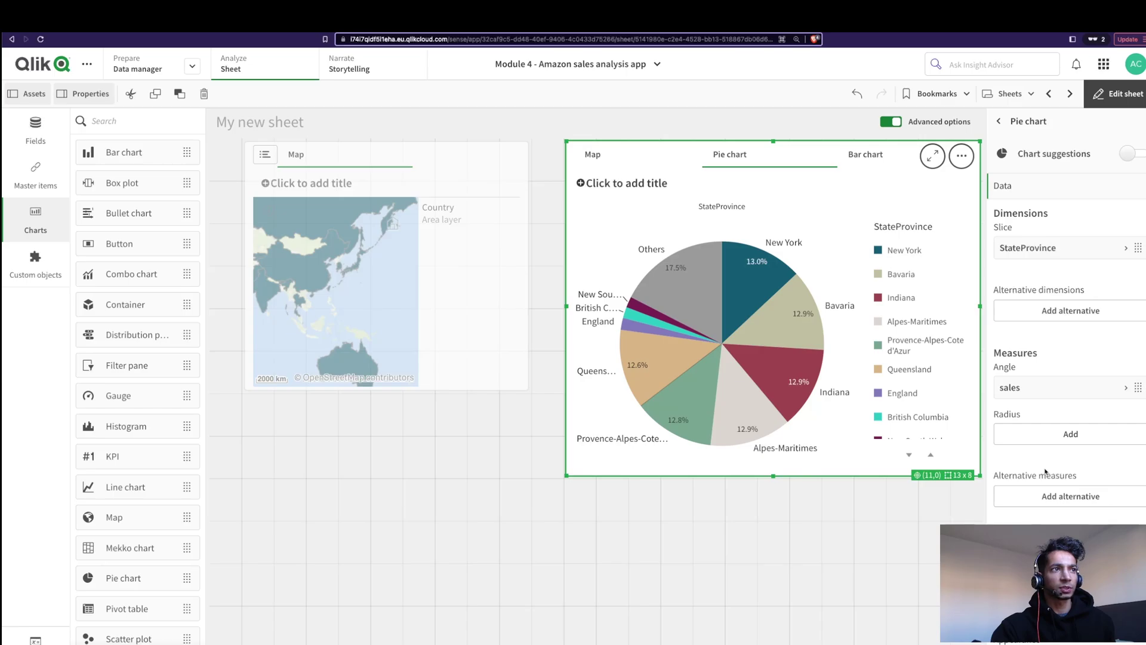
- Give the container's bar chart City as the bars dimension and sales as the bar length measure
{"action": "left_click", "coordinate": [860, 155]}
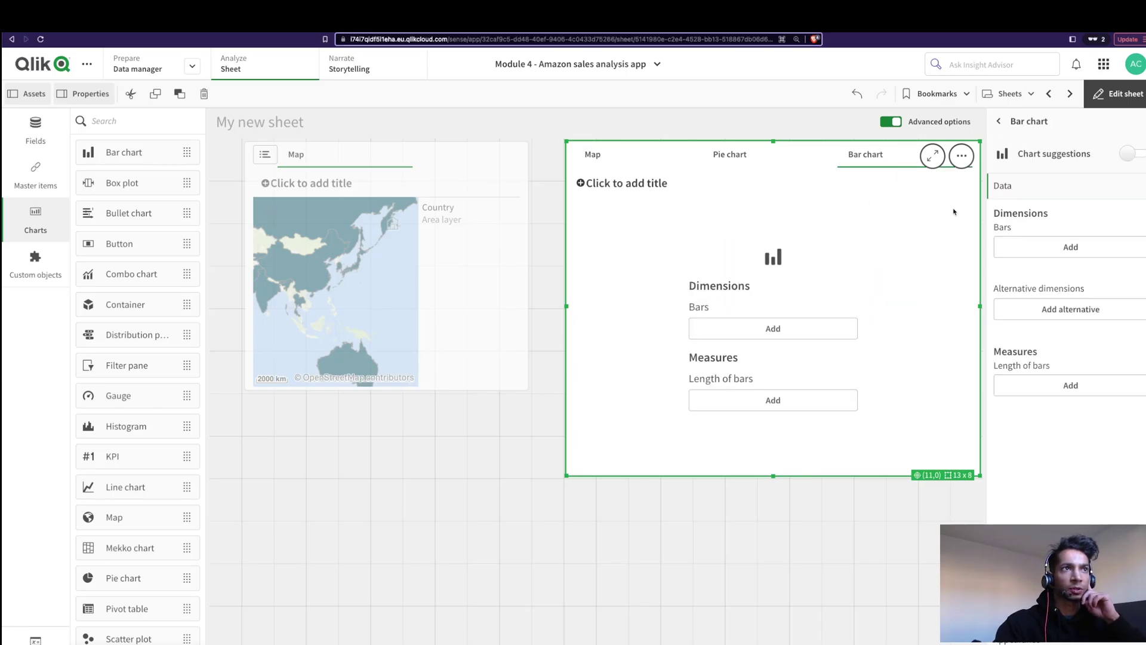
{"action": "left_click", "coordinate": [1049, 253]}
{"action": "type", "text": "ci"}
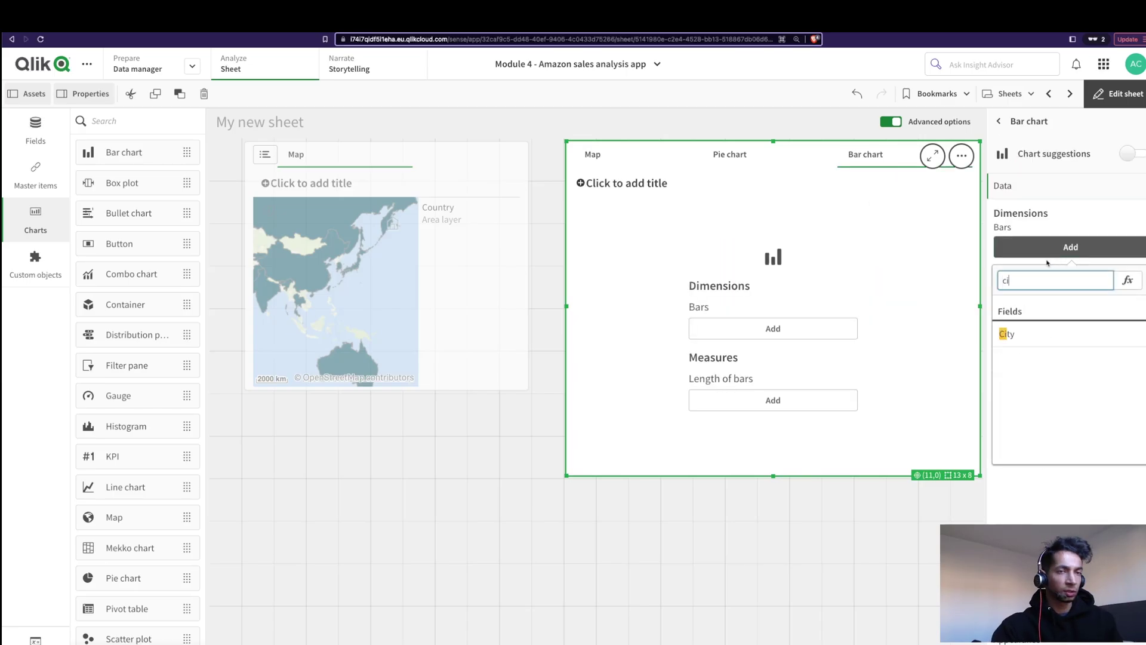
{"action": "left_click", "coordinate": [1038, 333]}
{"action": "left_click", "coordinate": [1047, 416]}
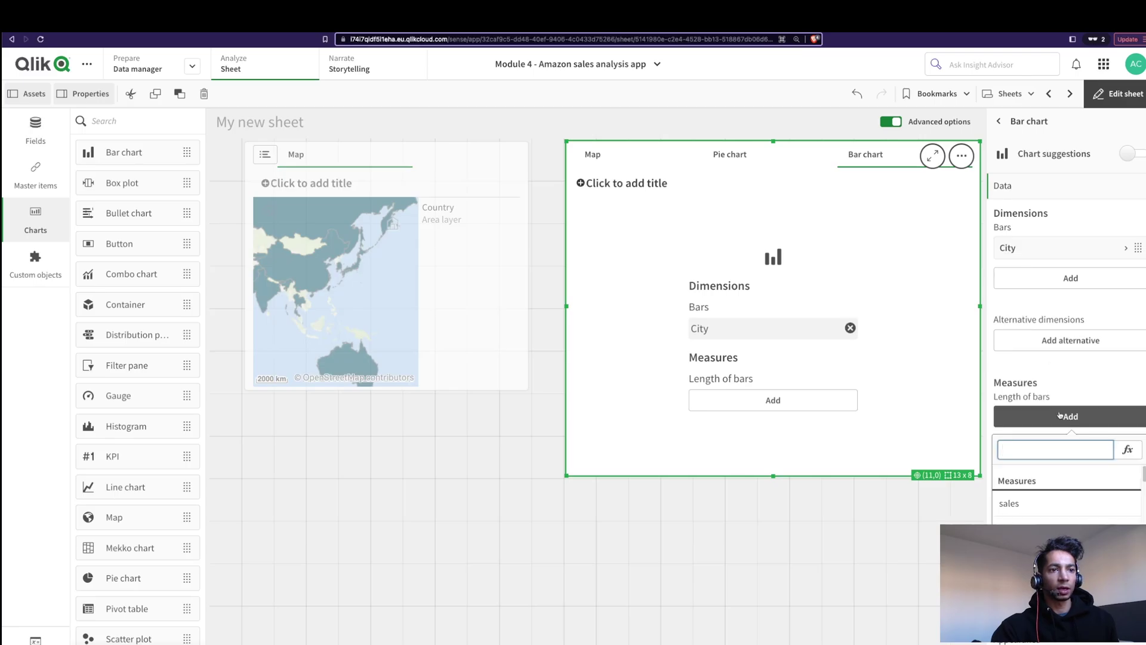
{"action": "left_click", "coordinate": [1040, 503]}
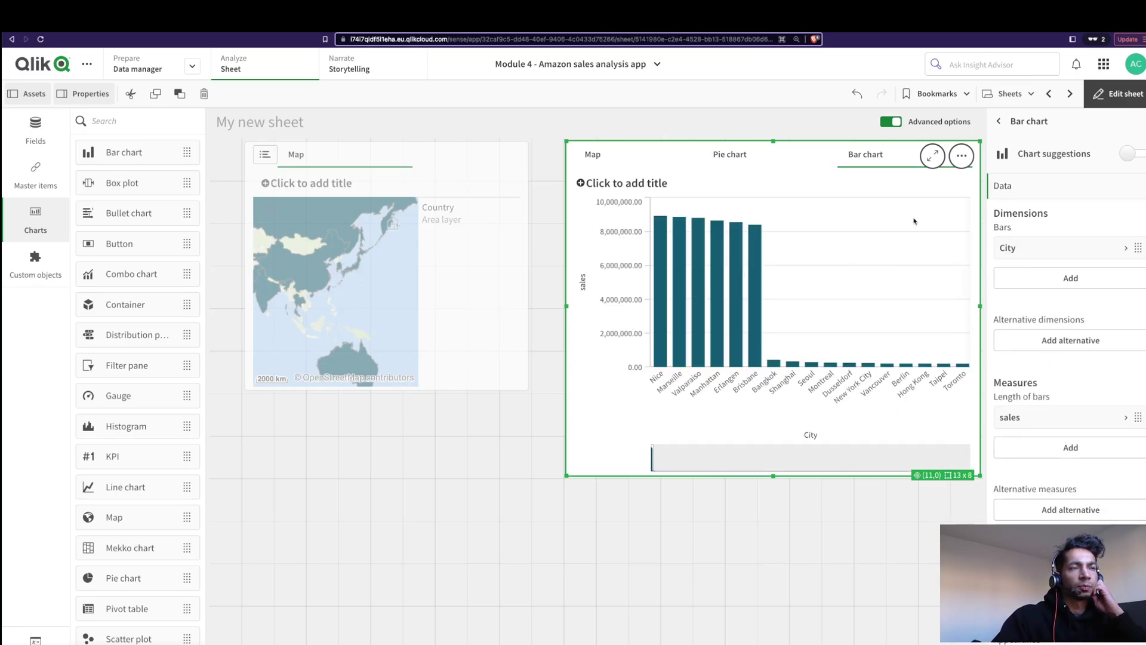
- Set the show condition of the container's map to GetSelectedCount(Country)=0
{"action": "left_click", "coordinate": [607, 161]}
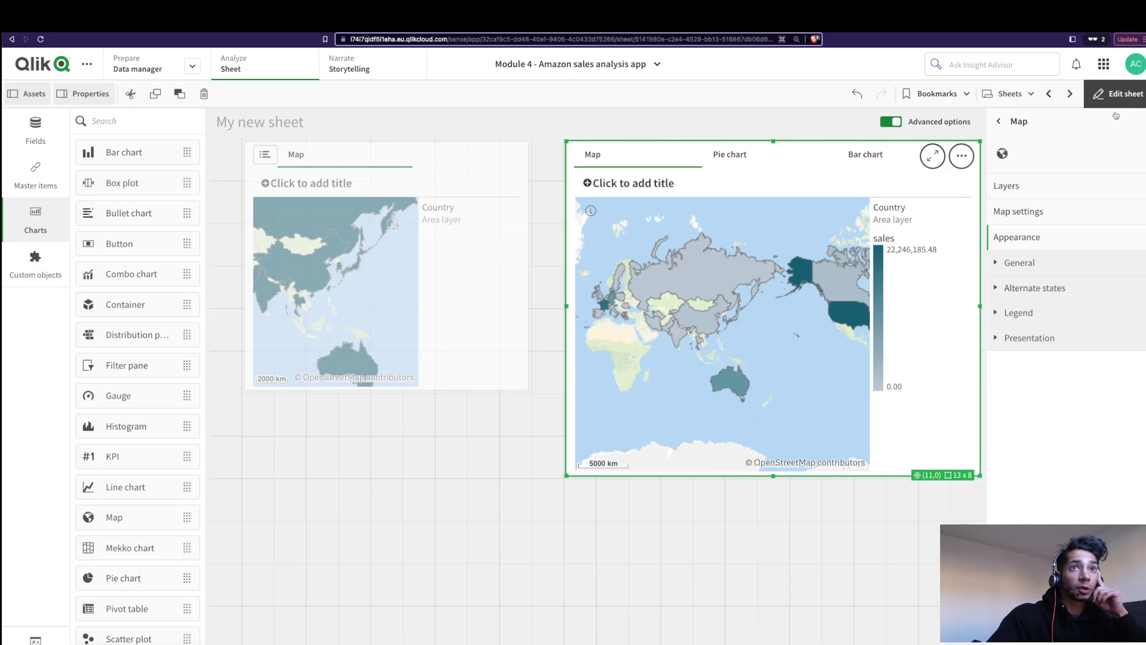
{"action": "left_click", "coordinate": [998, 121]}
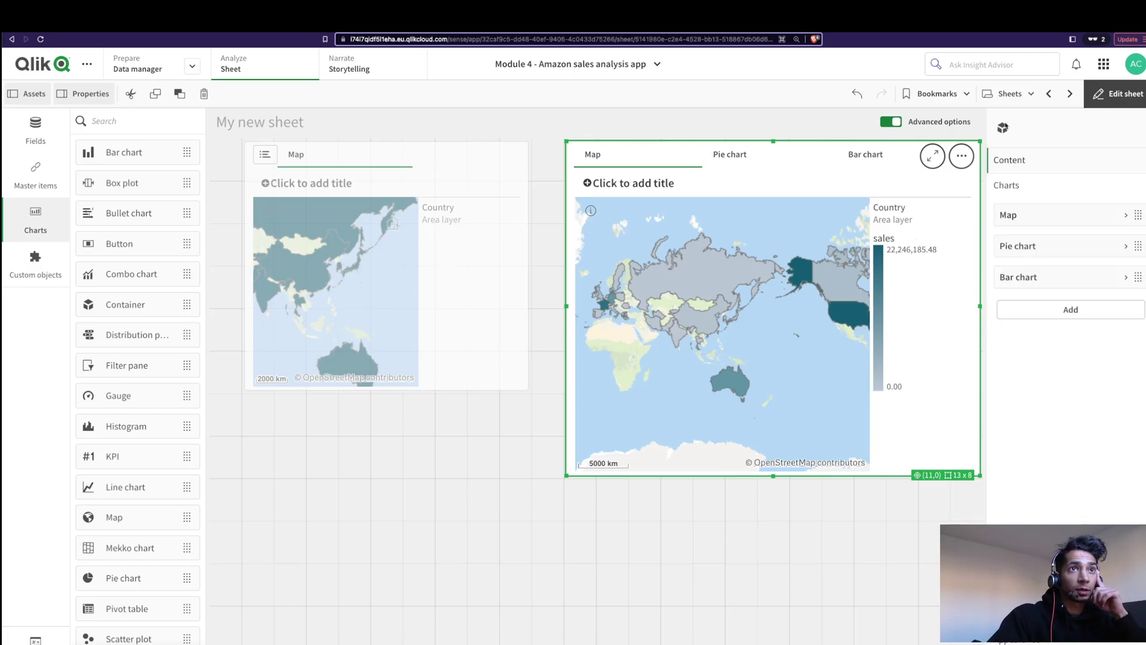
{"action": "left_click", "coordinate": [1040, 214]}
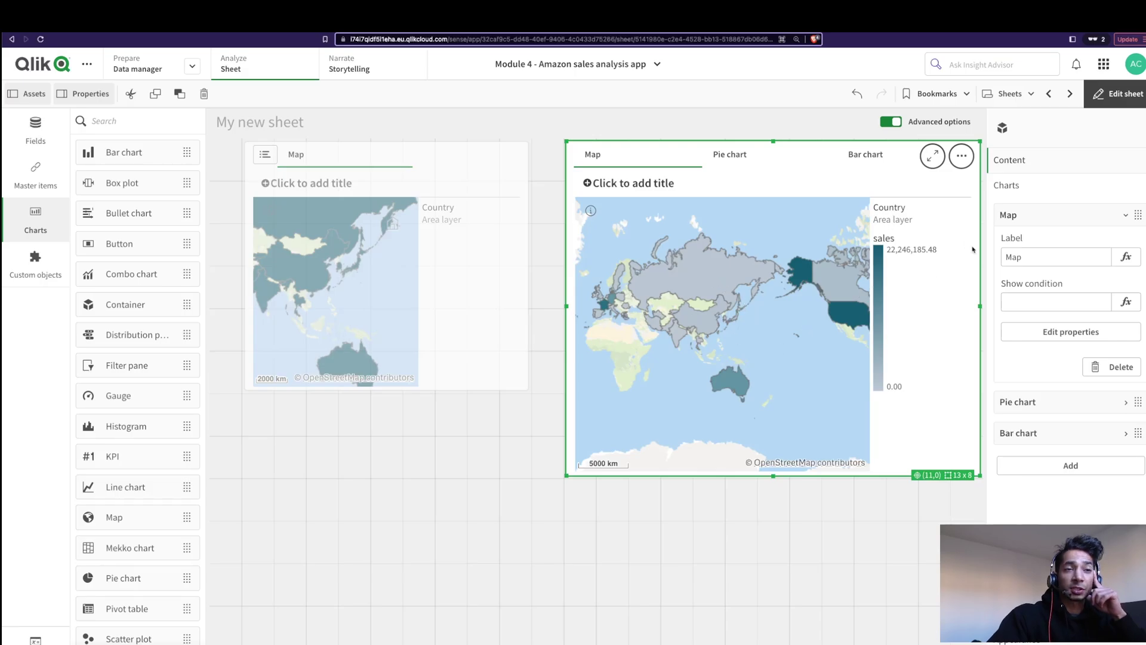
{"action": "left_click", "coordinate": [1126, 301]}
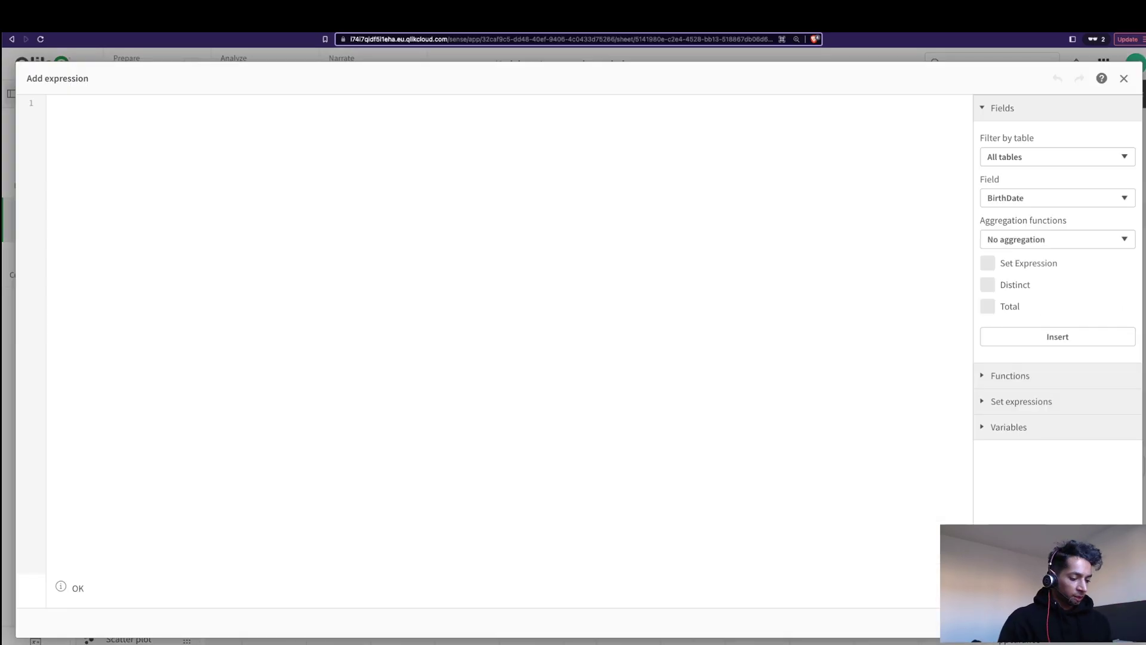
{"action": "type", "text": "getse"}
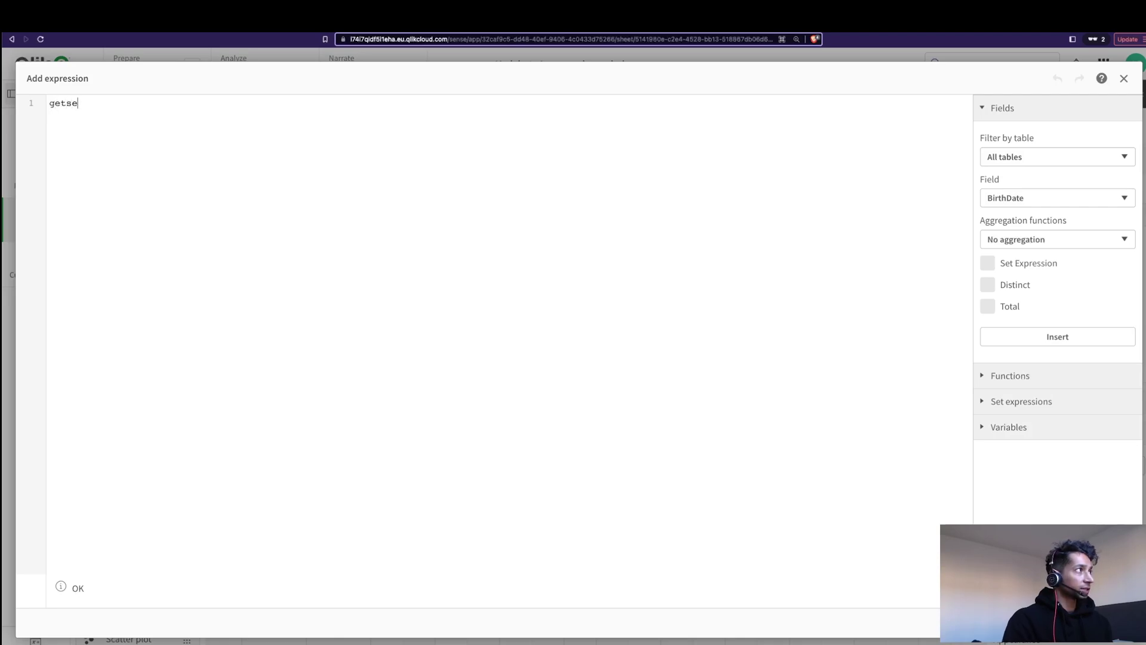
{"action": "key", "text": "Return"}
{"action": "type", "text": "cou"}
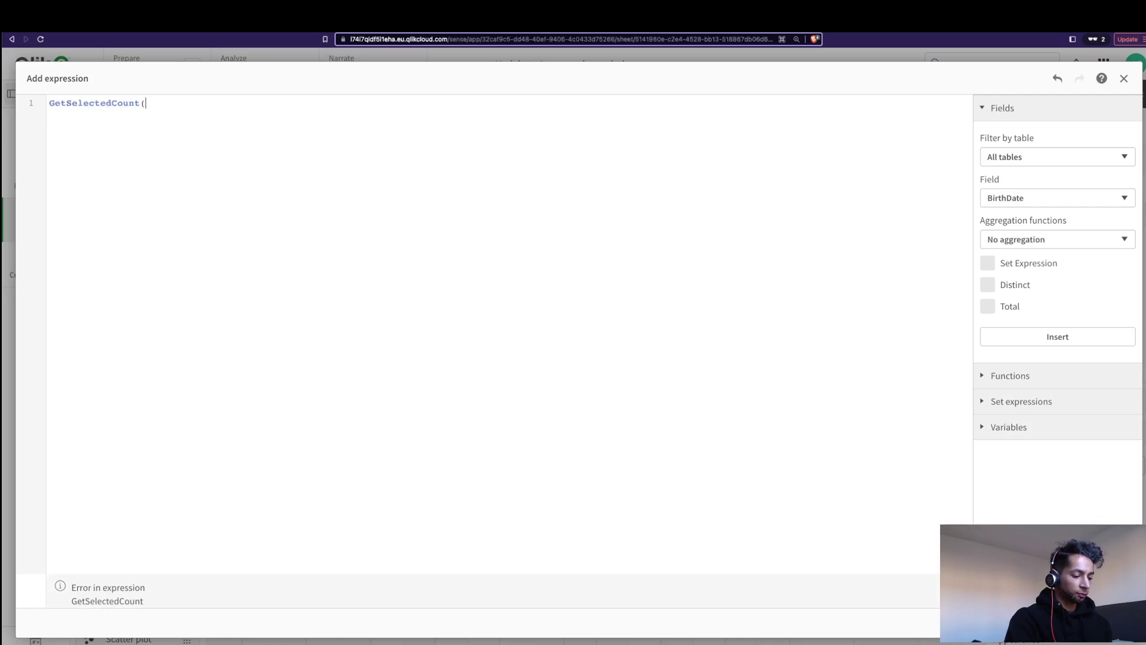
{"action": "key", "text": "Return"}
{"action": "type", "text": ")="}
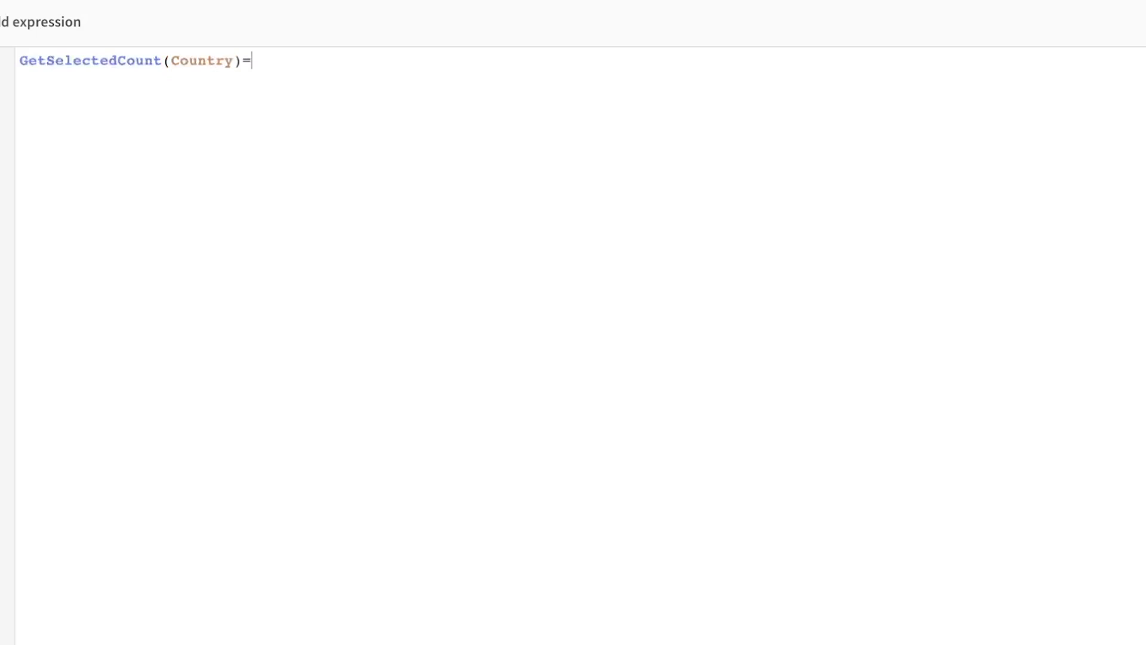
{"action": "type", "text": "0"}
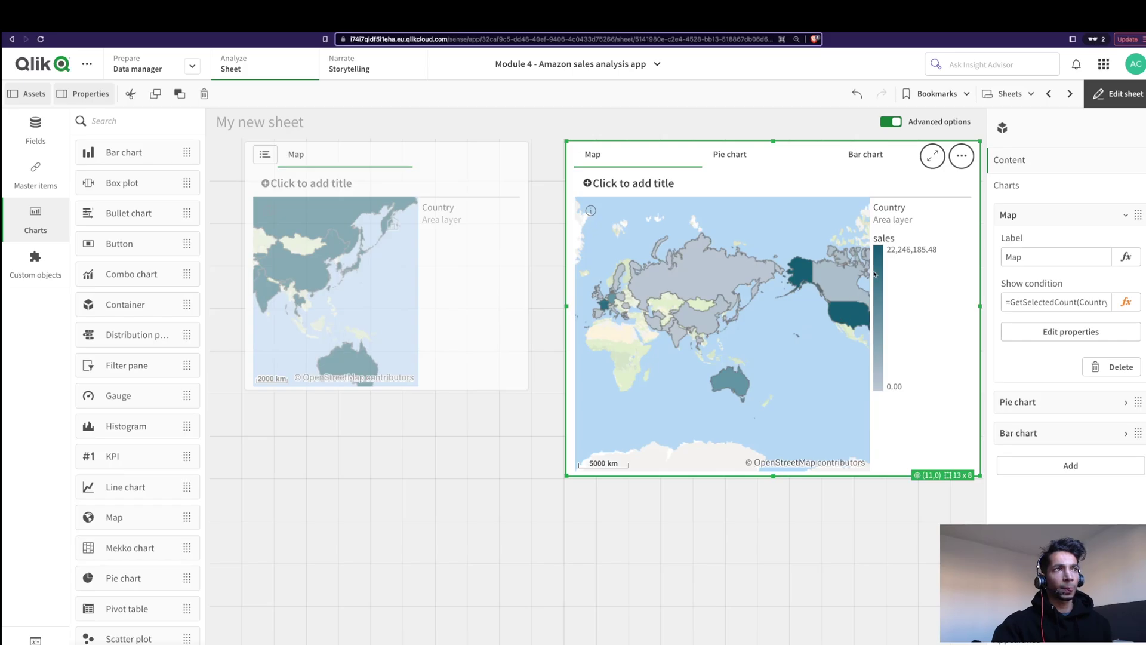
{"action": "left_click", "coordinate": [1081, 221]}
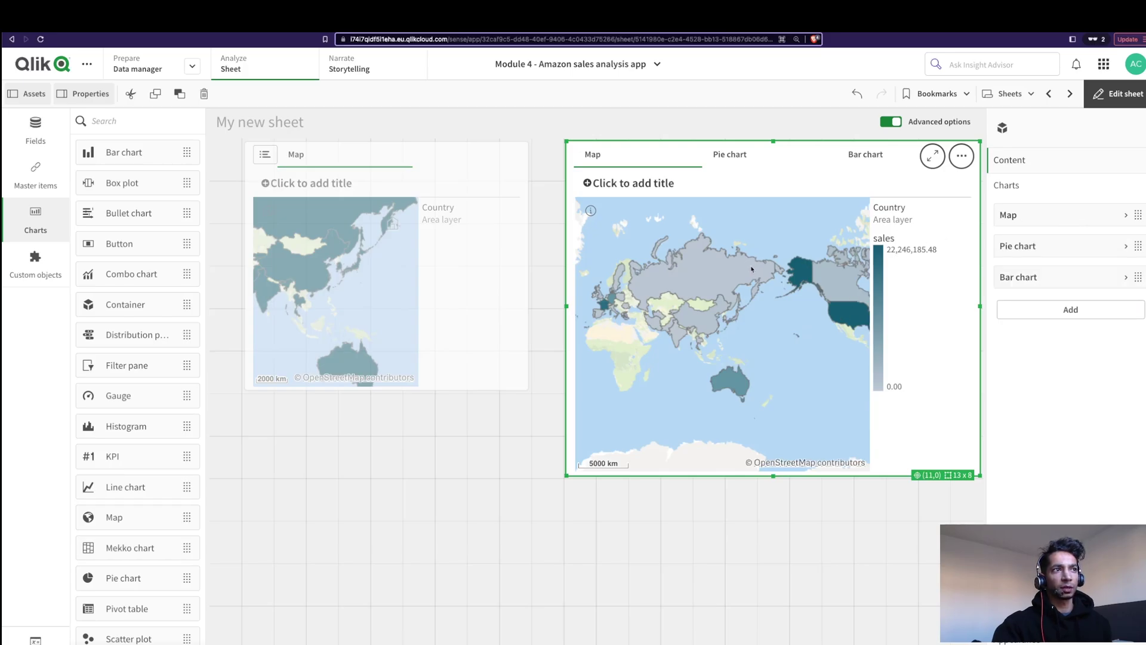
- Test the map's show condition by selecting Russia on the map outside edit mode, and return to editing the sheet
{"action": "left_click", "coordinate": [1107, 95]}
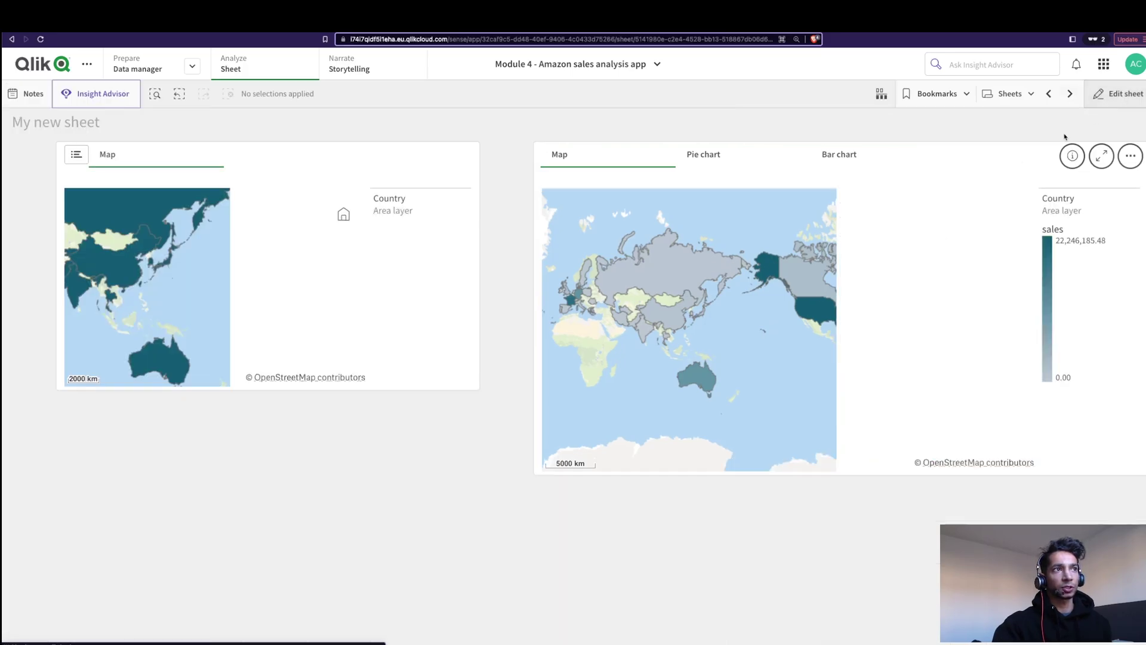
{"action": "left_click", "coordinate": [767, 278]}
{"action": "left_click", "coordinate": [1118, 153]}
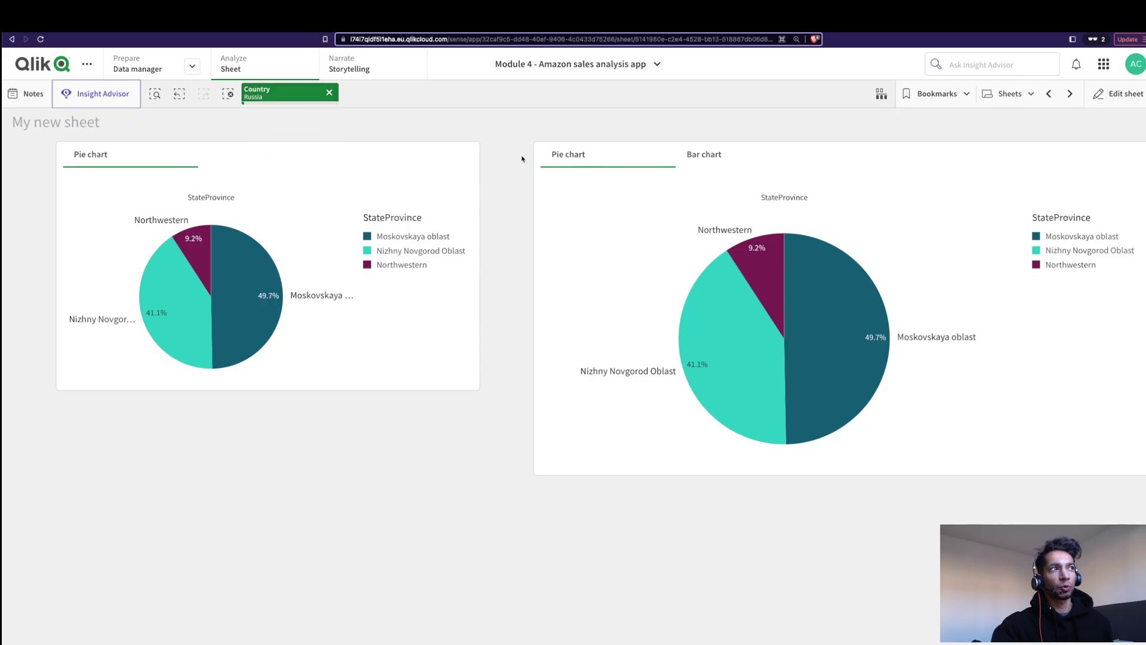
{"action": "double_click", "coordinate": [770, 278]}
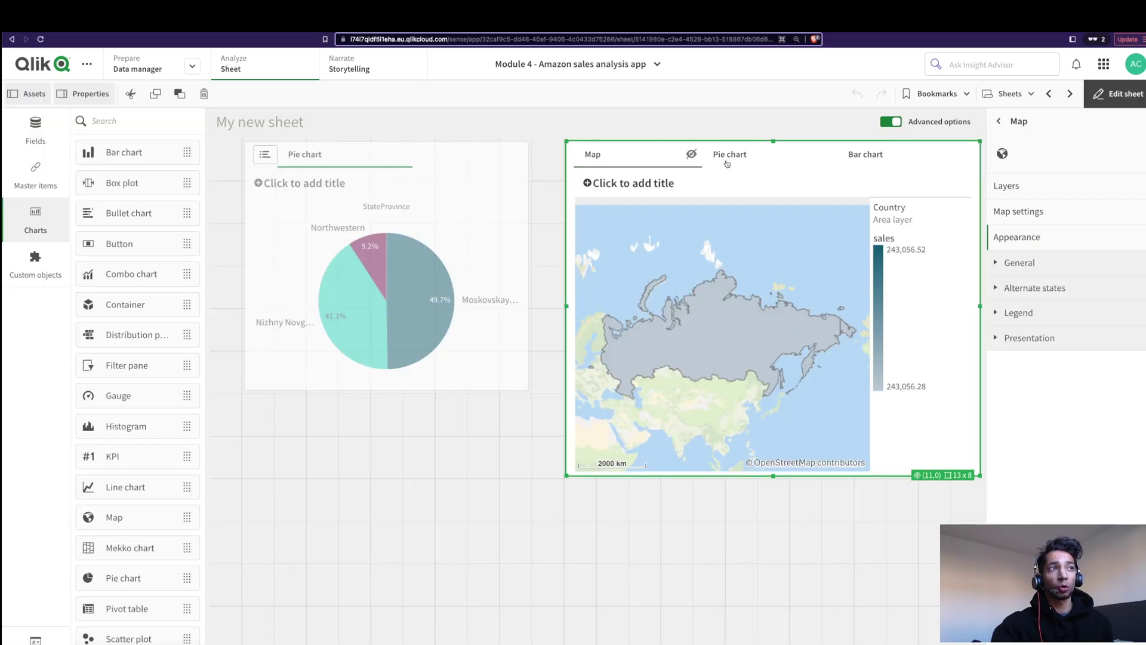
- Expand the pie chart's settings in the container and compare the pie chart with the map under the Russia selection
{"action": "left_click", "coordinate": [727, 165]}
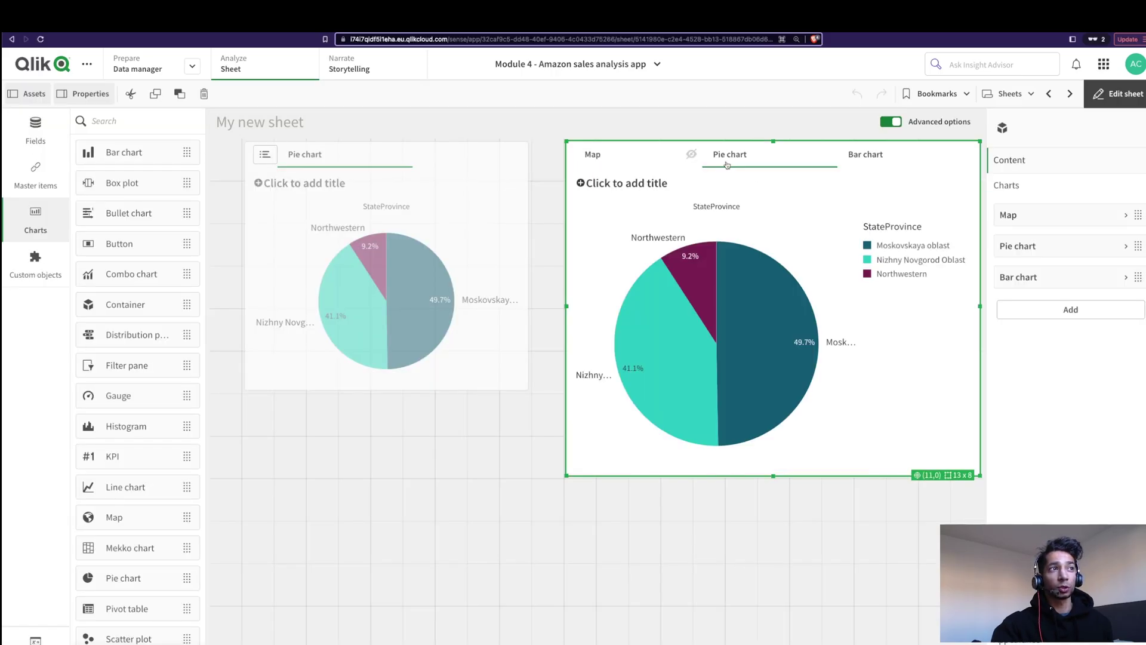
{"action": "left_click", "coordinate": [1067, 246]}
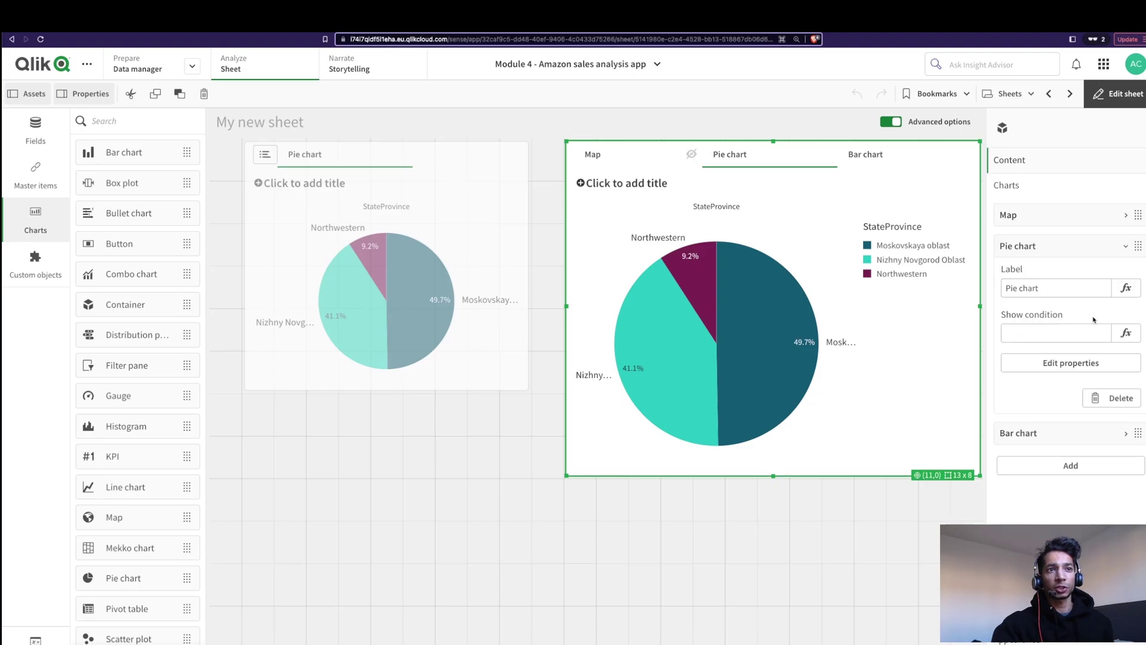
{"action": "left_click", "coordinate": [597, 154]}
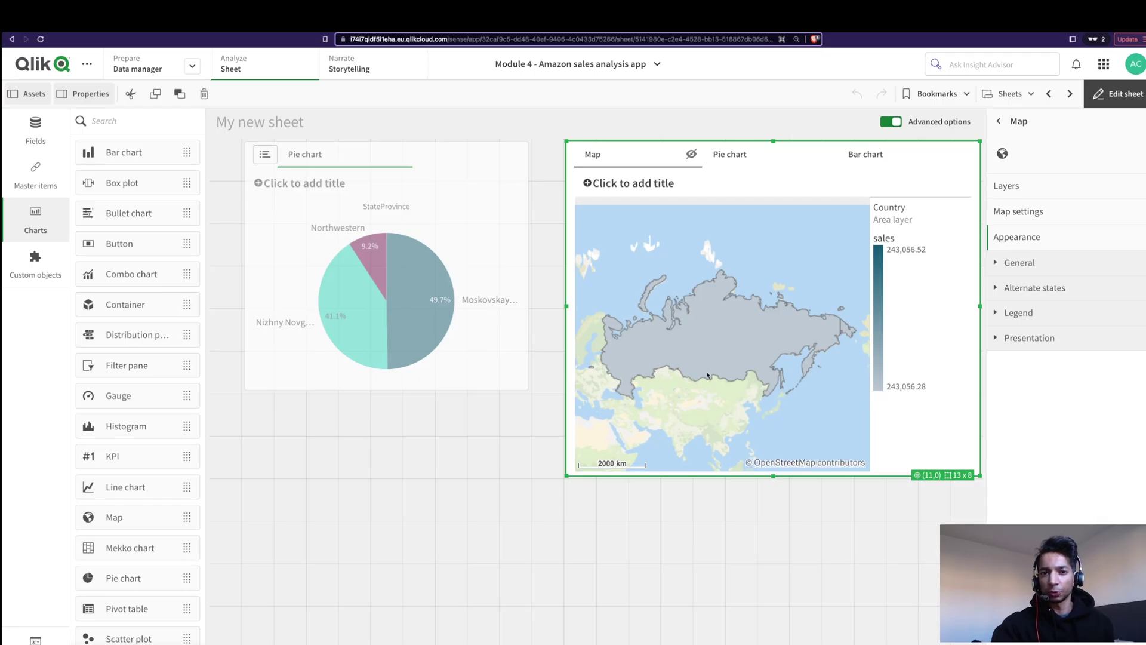
{"action": "left_click", "coordinate": [733, 156]}
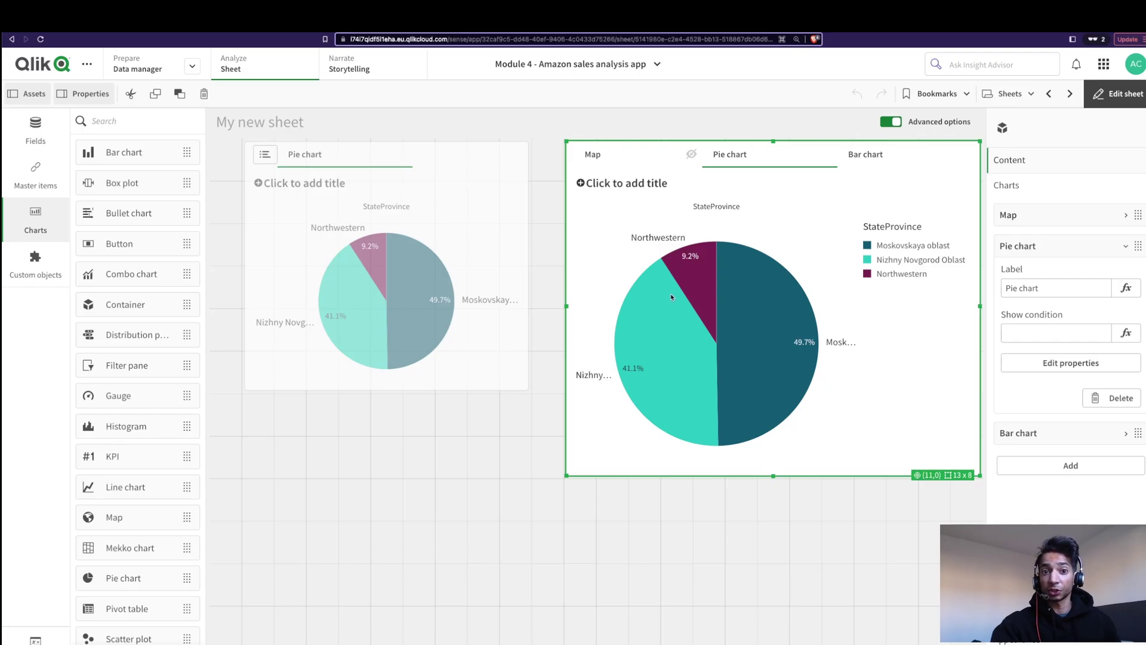
{"action": "left_click", "coordinate": [591, 155]}
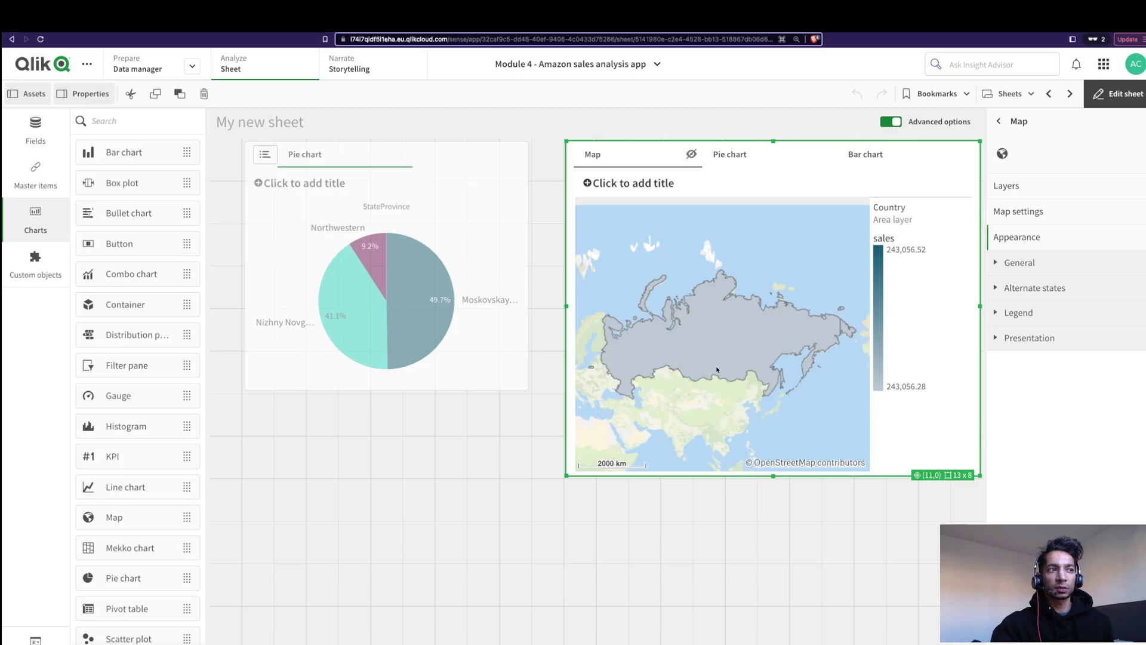
{"action": "left_click", "coordinate": [729, 155]}
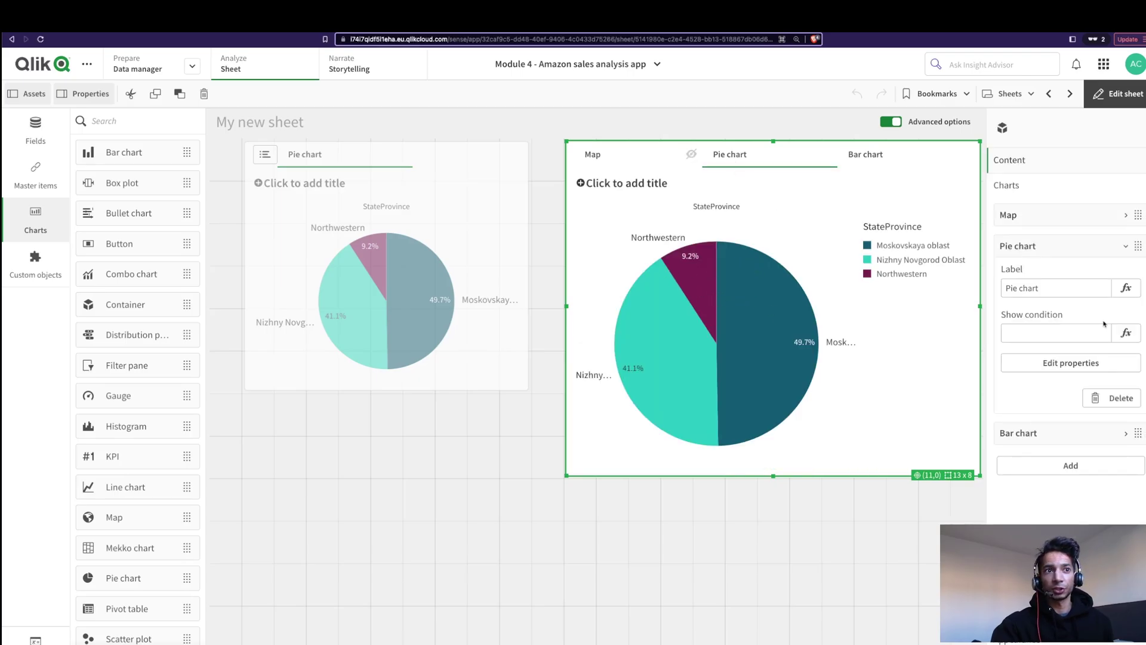
- Enter GetSelectedCount(Country)>0 as the start of the pie chart's show condition
{"action": "left_click", "coordinate": [1125, 333]}
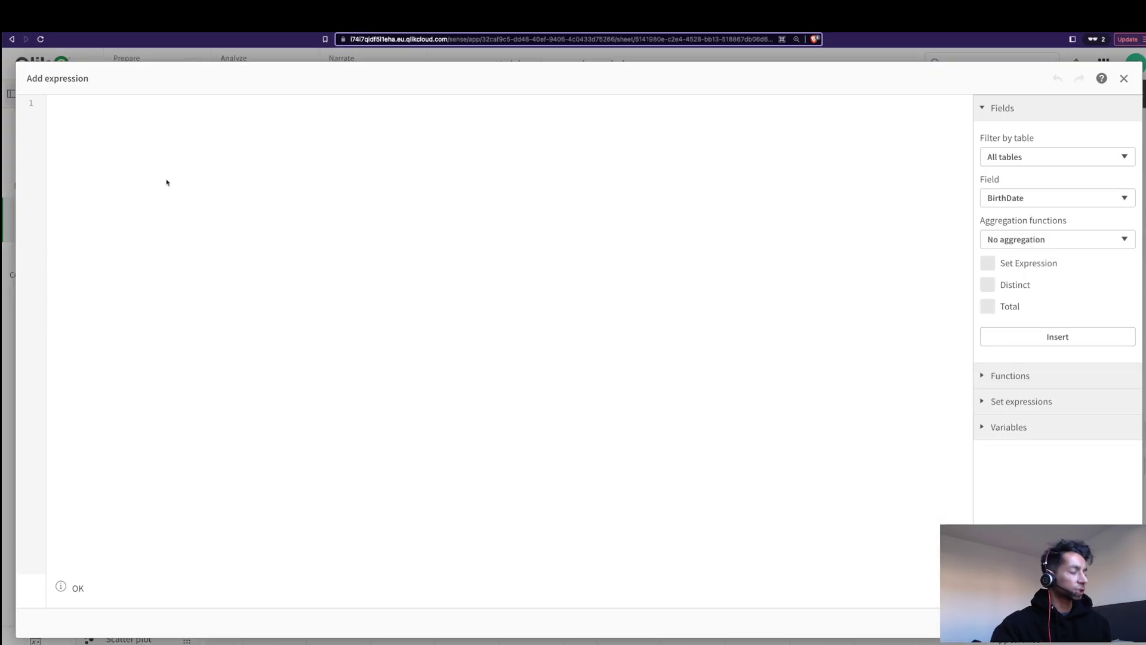
{"action": "type", "text": "get"}
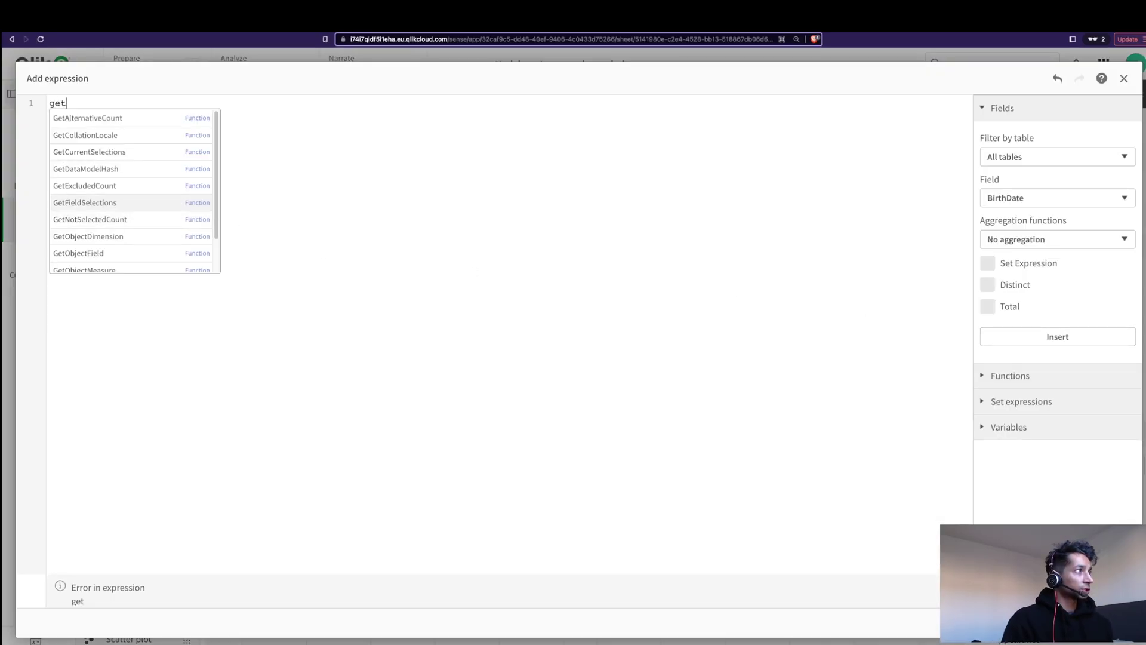
{"action": "type", "text": "selec"}
{"action": "key", "text": "Return"}
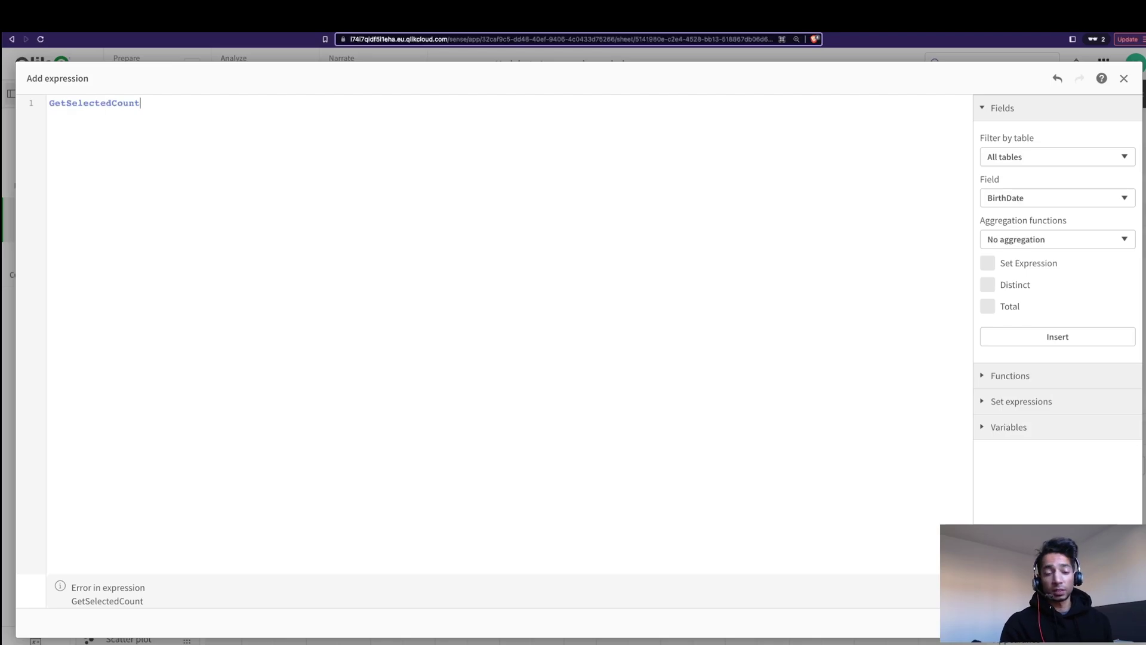
{"action": "type", "text": ")"}
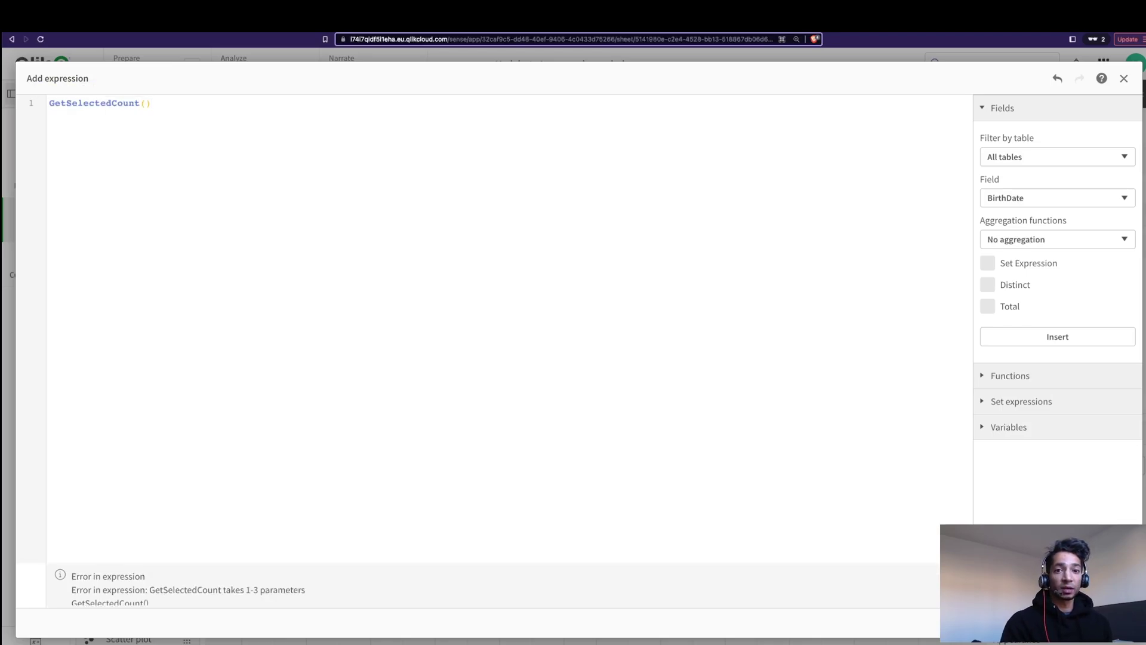
{"action": "key", "text": "Left"}
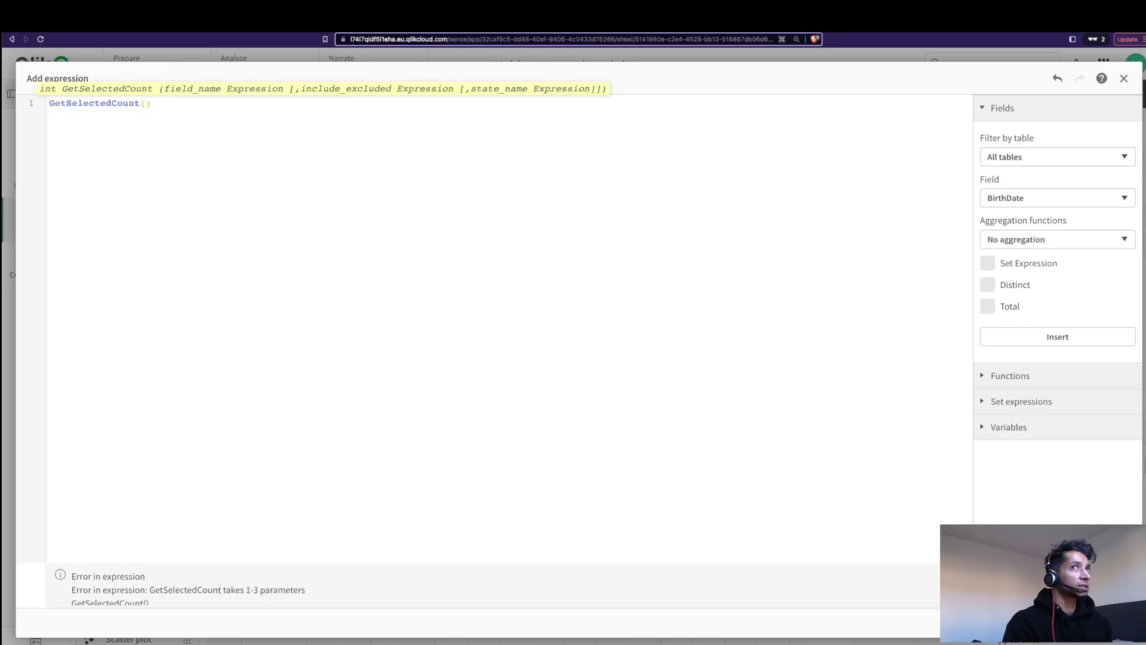
{"action": "type", "text": "cou"}
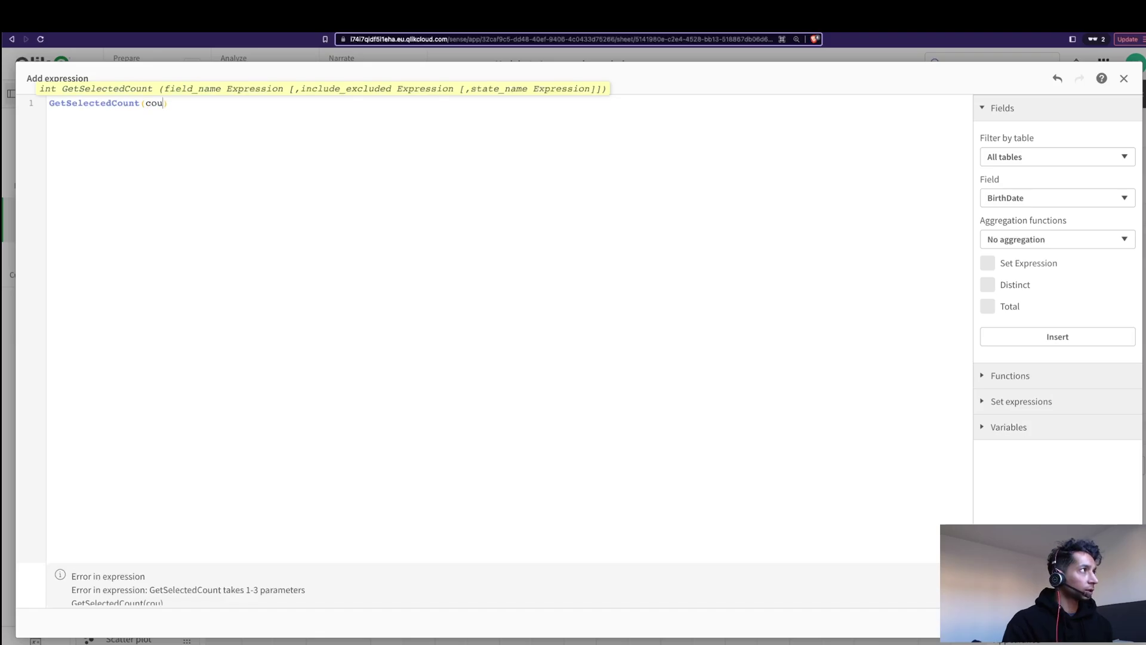
{"action": "type", "text": "ntry"}
{"action": "key", "text": "Right"}
{"action": "type", "text": ">0"}
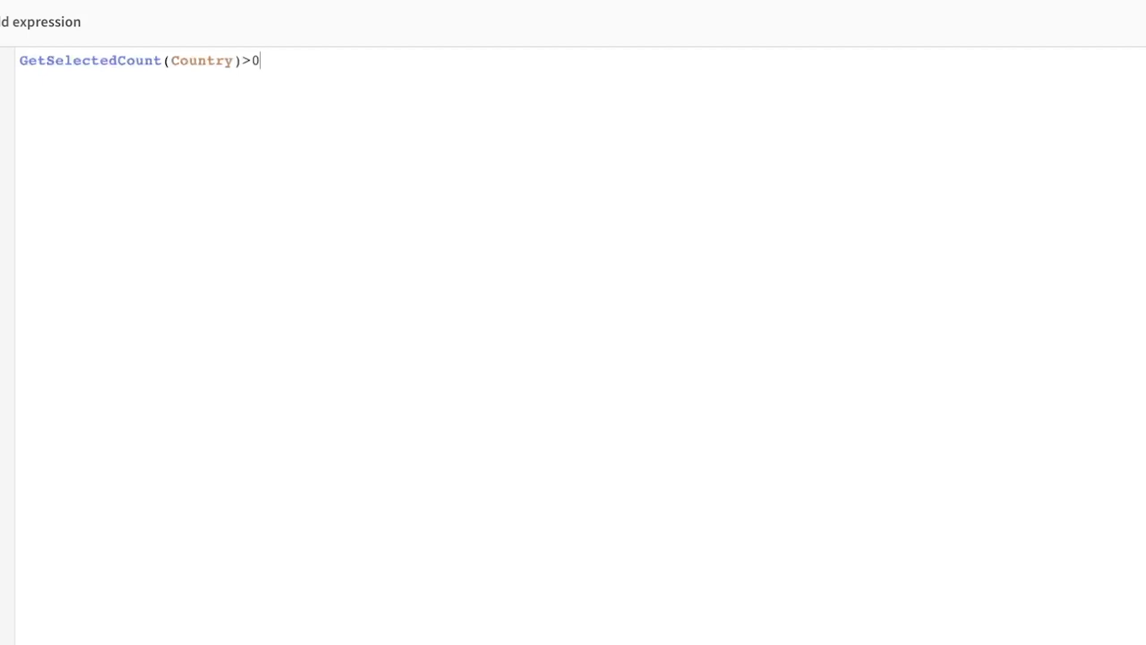
- Extend the pie chart's show condition with "and GetSelectedCount(StateProvince)=0" and apply the expression
{"action": "type", "text": " and get"}
{"action": "key", "text": "Return"}
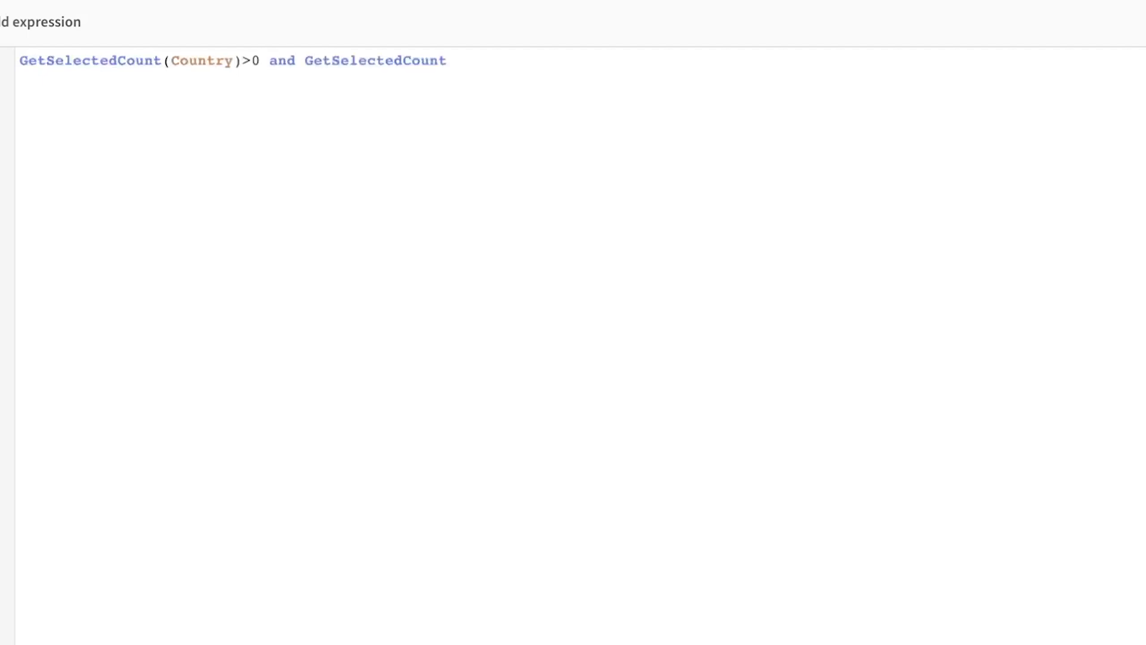
{"action": "type", "text": "(sta"}
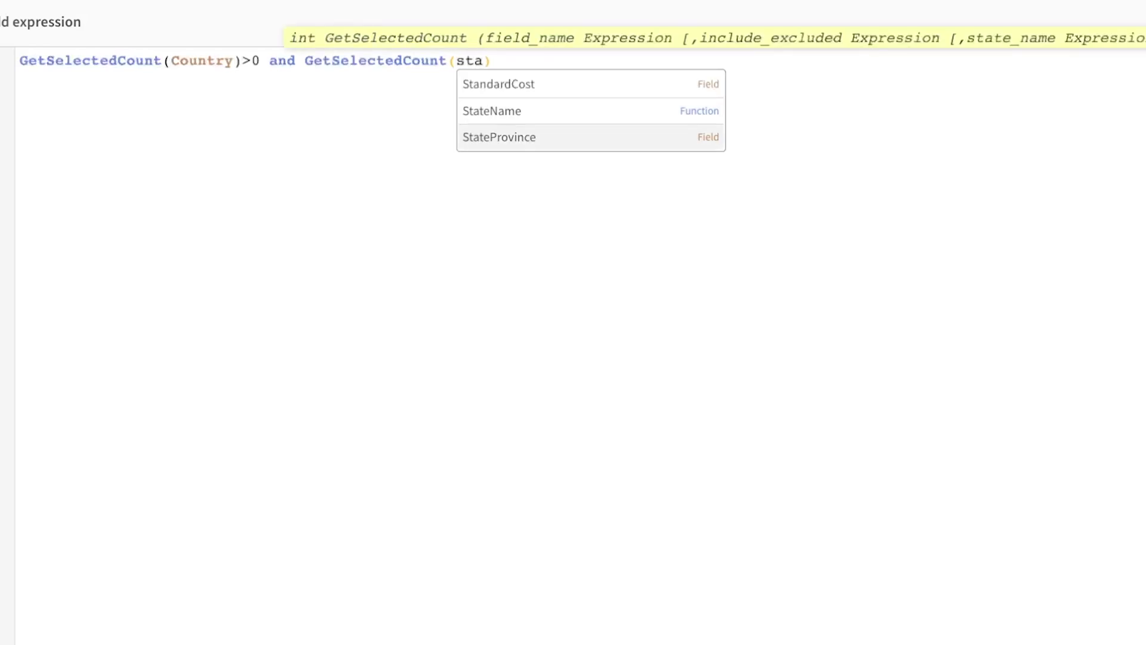
{"action": "key", "text": "Return"}
{"action": "type", "text": ")=0"}
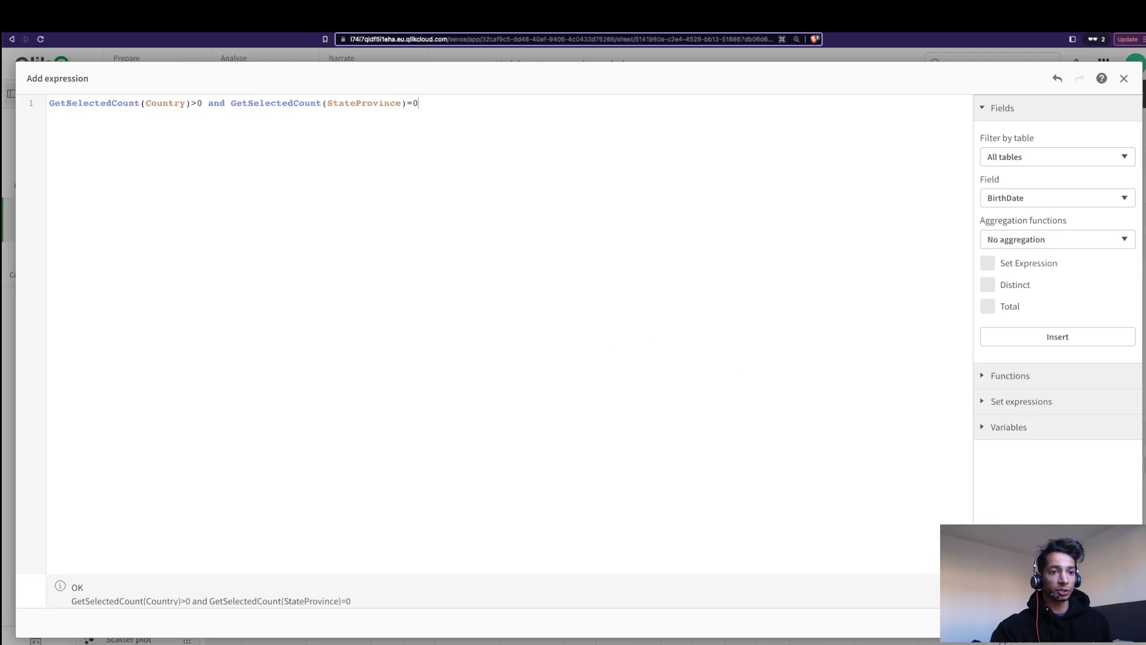
{"action": "double_click", "coordinate": [365, 104]}
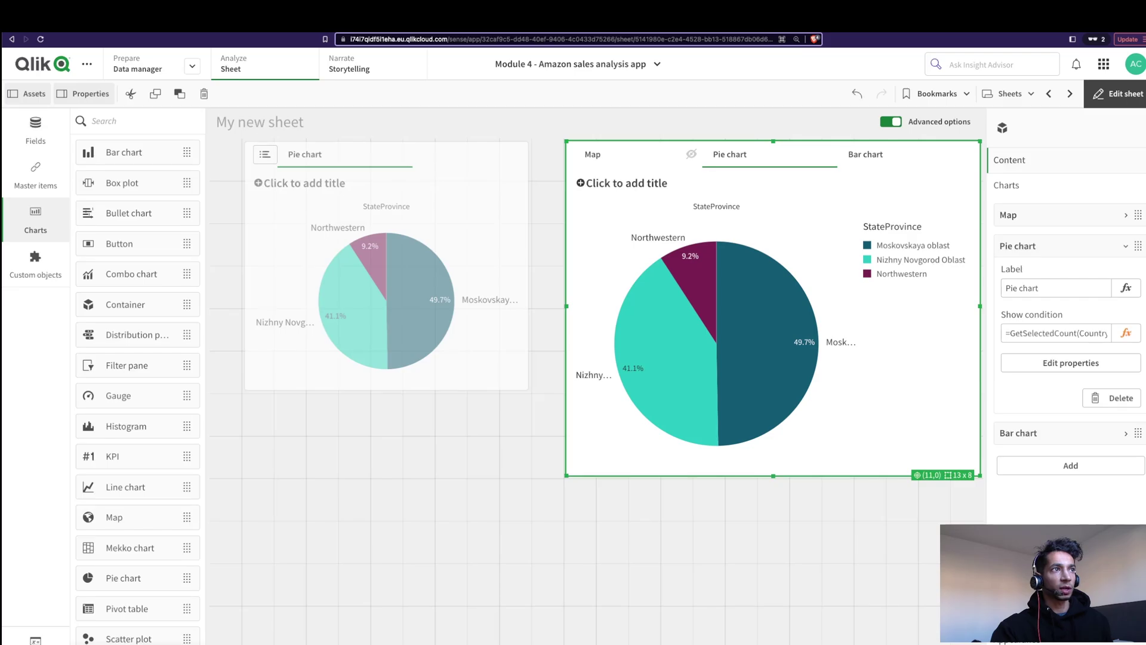
- Test the pie chart's show condition outside edit mode by clearing, reselecting and clearing Russia as Country, and return to editing
{"action": "left_click", "coordinate": [1115, 94]}
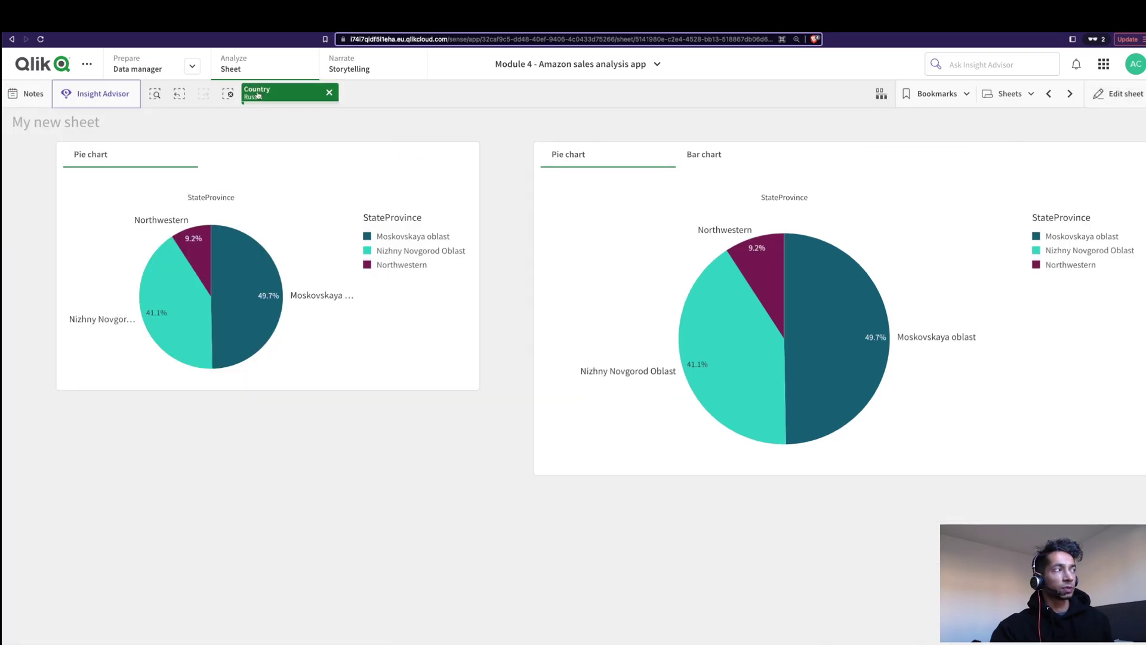
{"action": "left_click", "coordinate": [329, 93]}
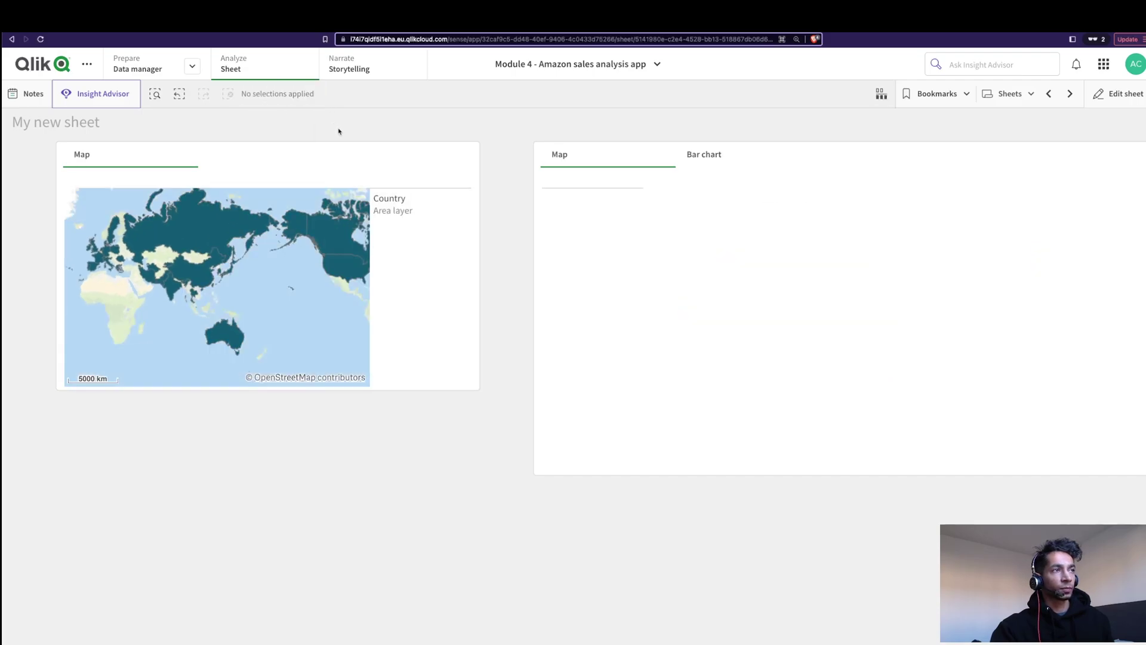
{"action": "mouse_move", "coordinate": [784, 275]}
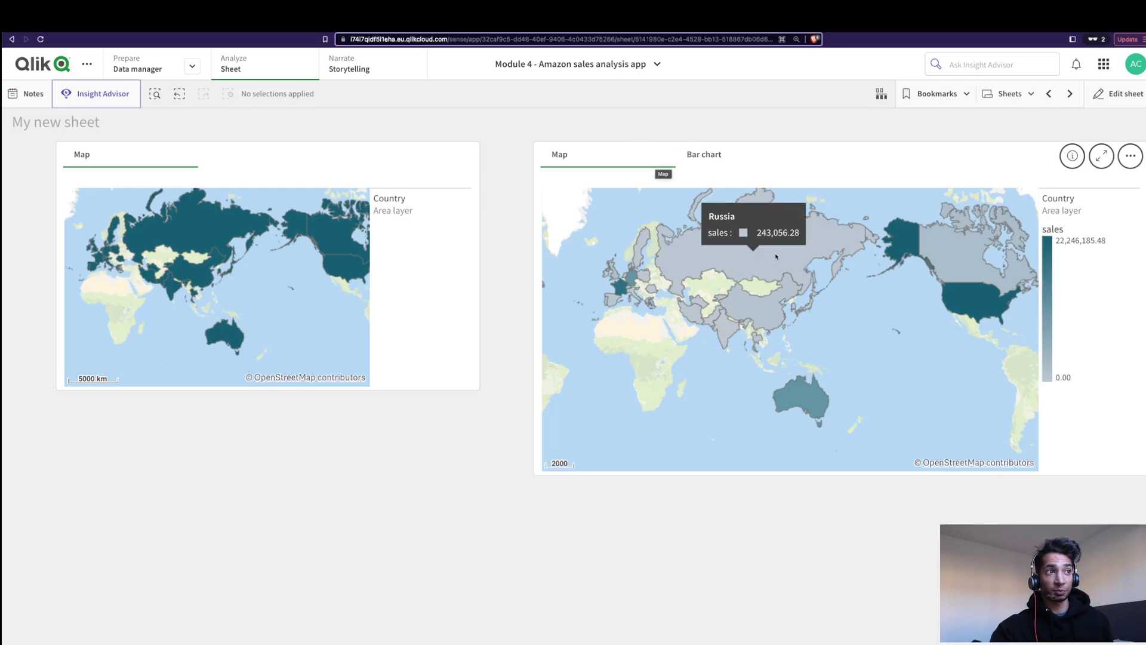
{"action": "left_click", "coordinate": [796, 265]}
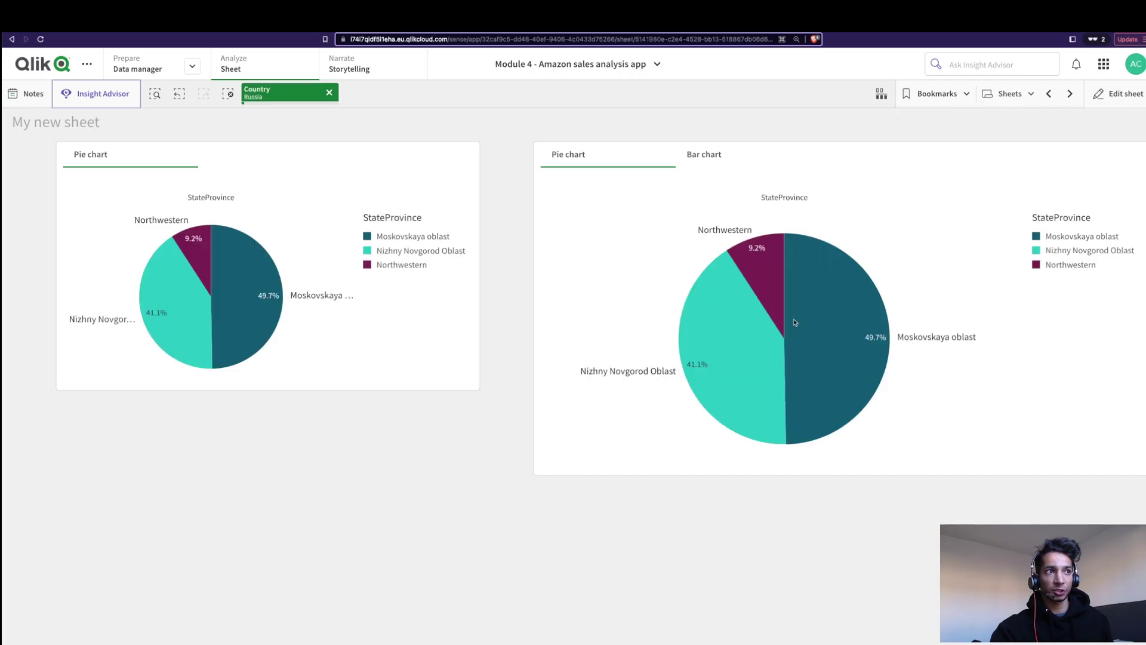
{"action": "left_click", "coordinate": [329, 92]}
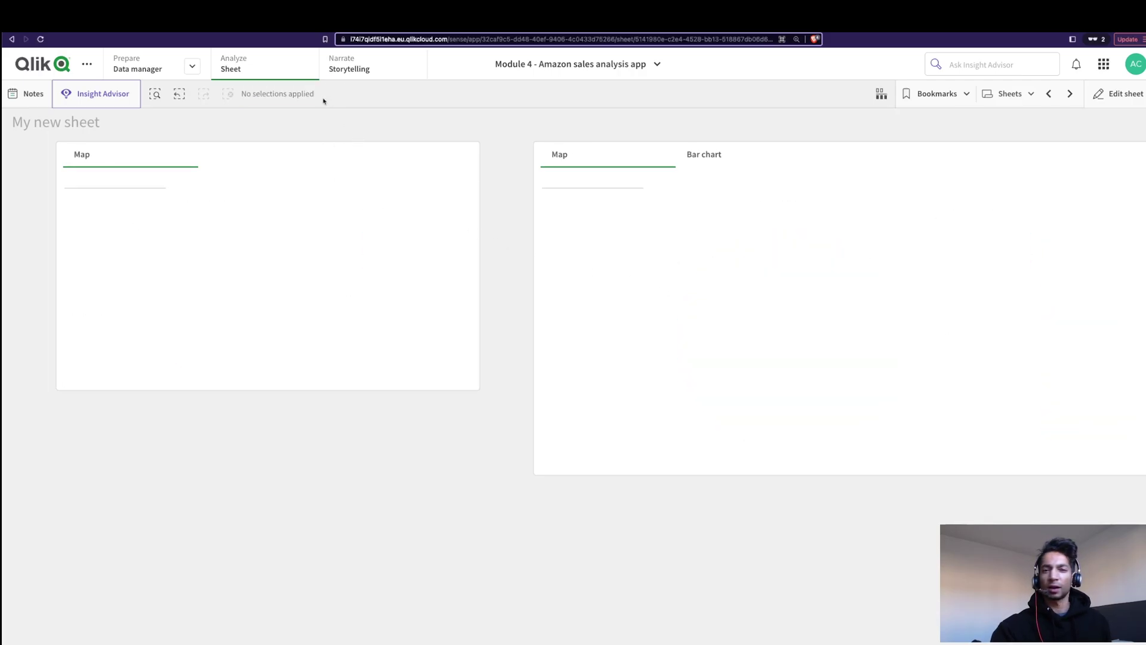
{"action": "left_click", "coordinate": [1102, 103]}
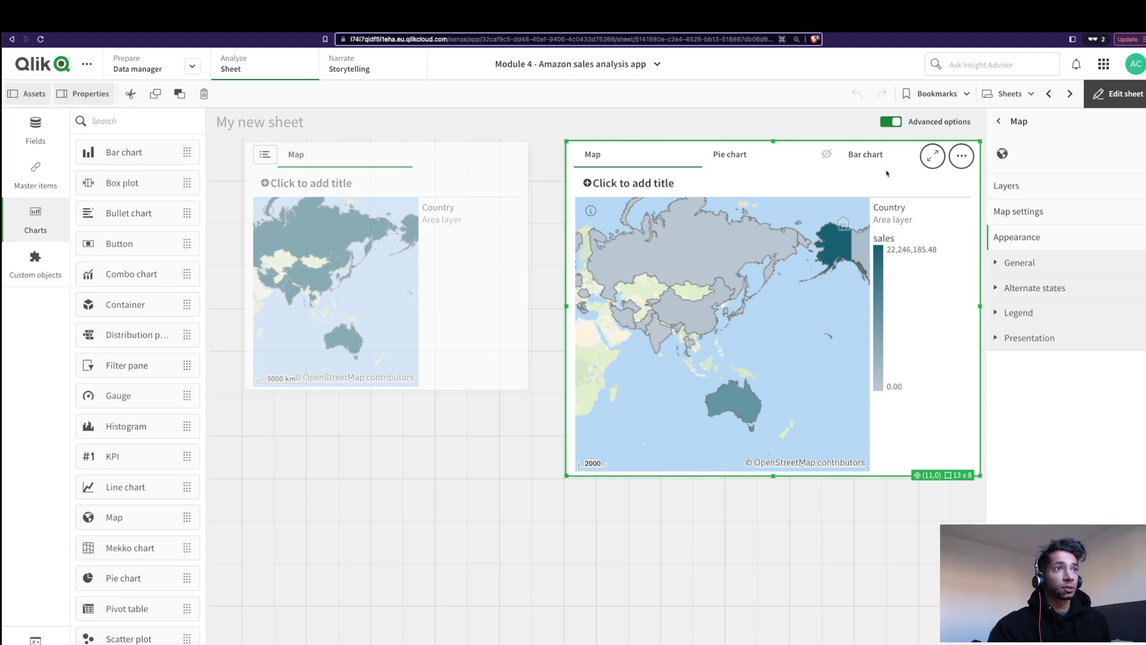
- Collapse the pie chart's settings in the container and compare the City bar chart with the StateProvince pie chart
{"action": "left_click", "coordinate": [920, 185]}
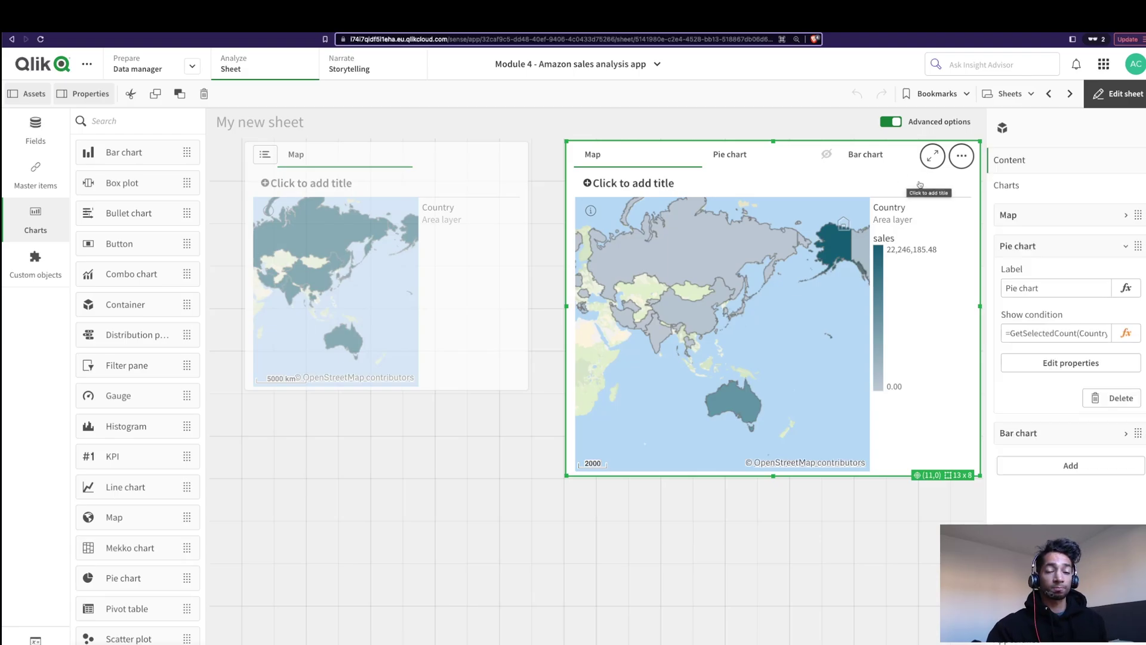
{"action": "left_click", "coordinate": [1013, 245]}
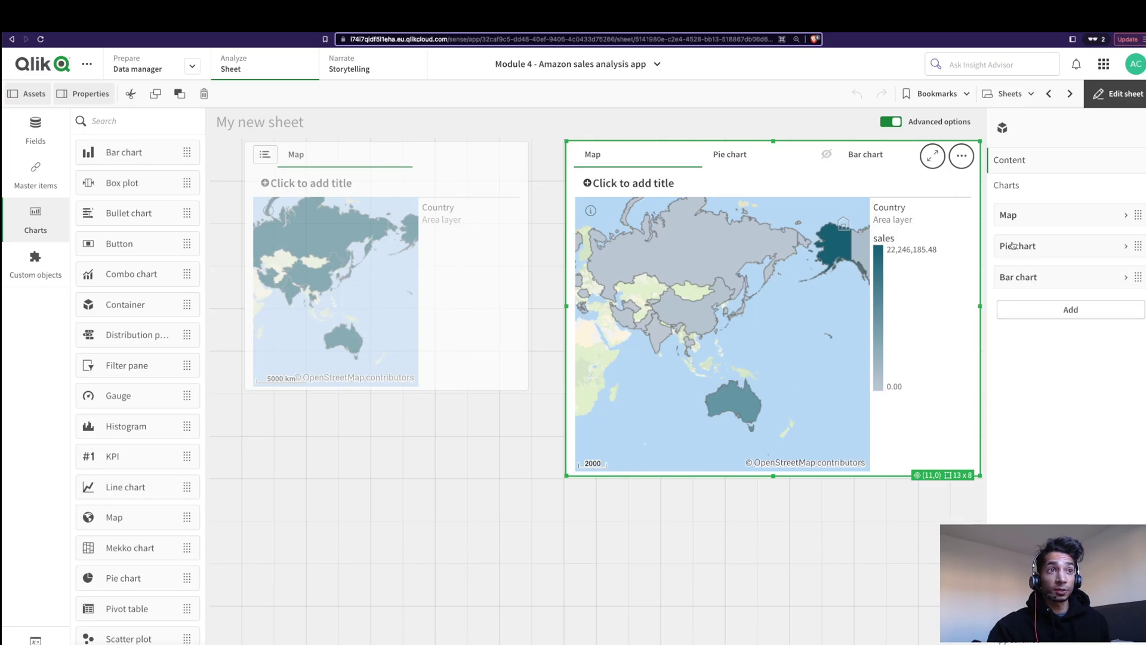
{"action": "left_click", "coordinate": [864, 155]}
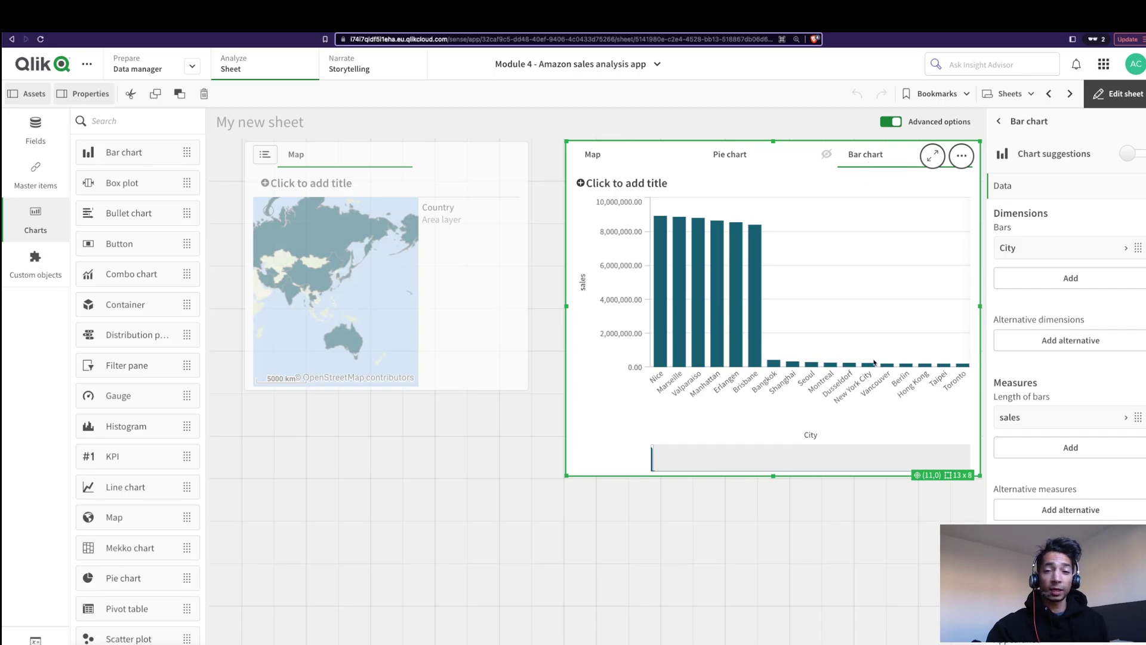
{"action": "left_click", "coordinate": [733, 158]}
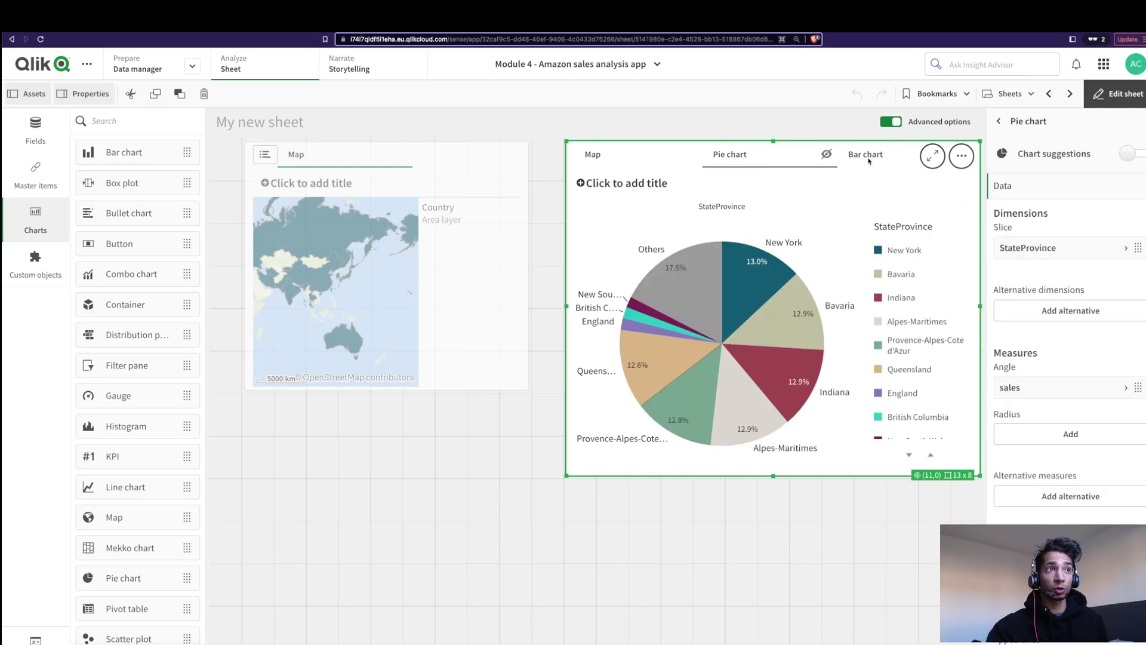
{"action": "left_click", "coordinate": [869, 158]}
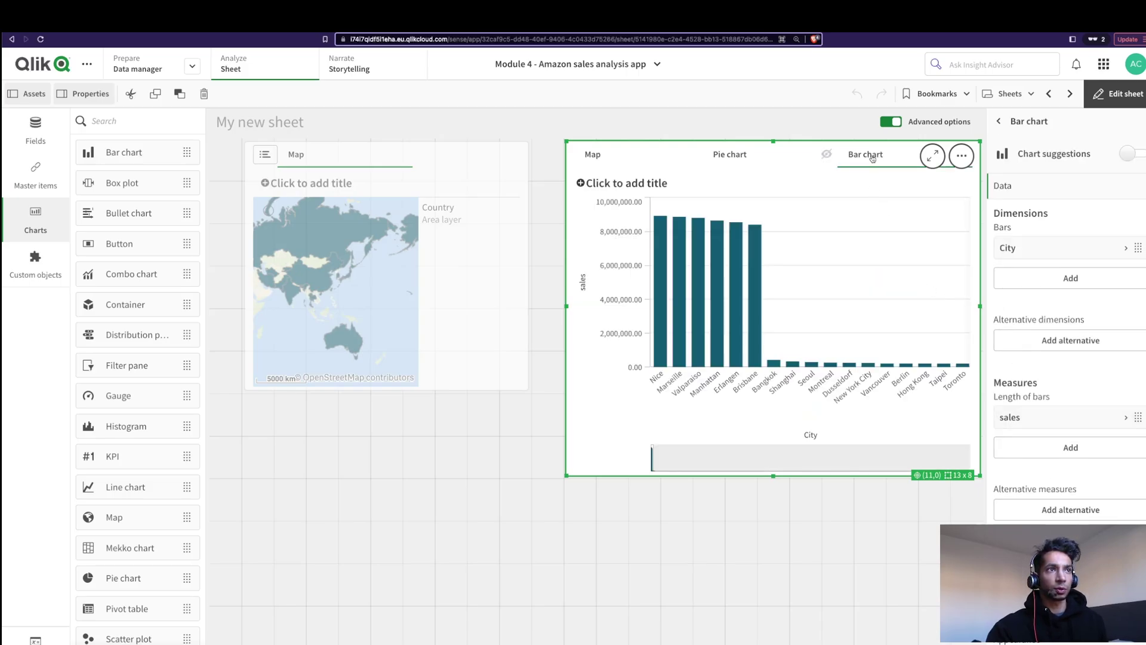
- Set the bar chart's show condition in the container to GetSelectedCount(StateProvince)>0 and apply the expression
{"action": "left_click", "coordinate": [999, 122]}
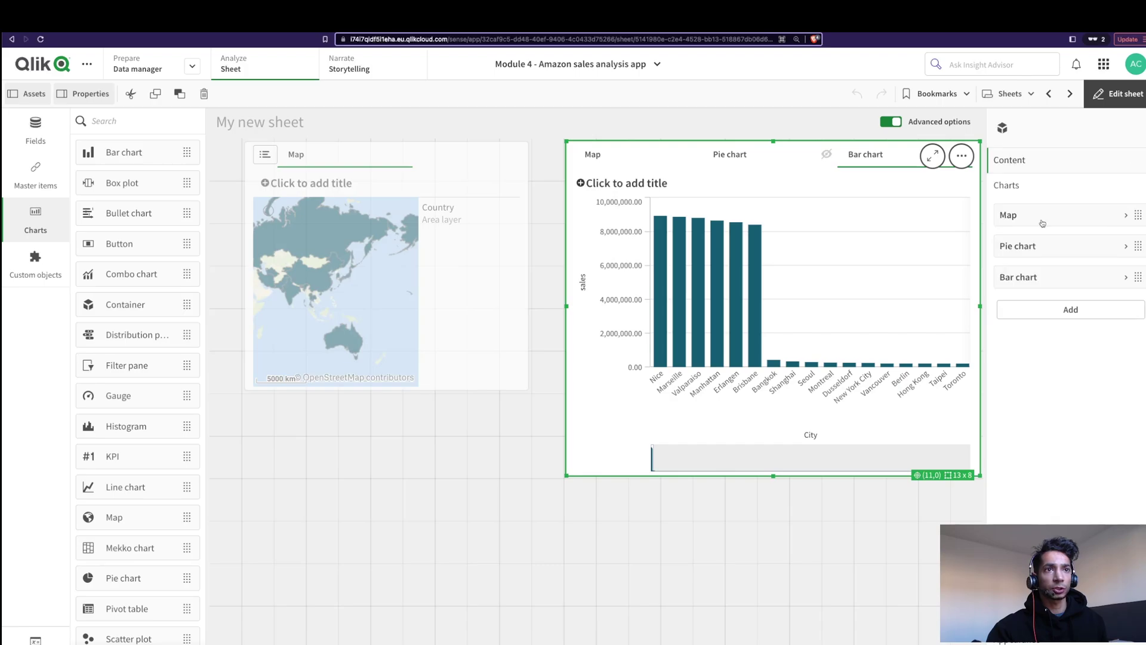
{"action": "left_click", "coordinate": [1047, 277]}
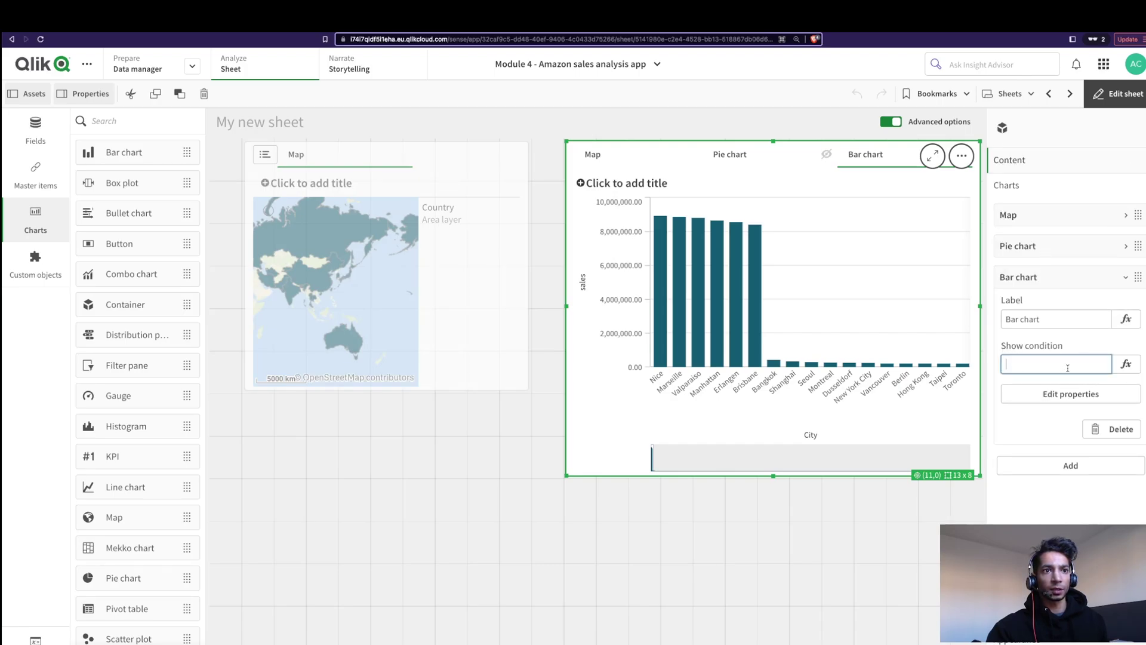
{"action": "left_click", "coordinate": [1126, 364]}
{"action": "type", "text": "gets"}
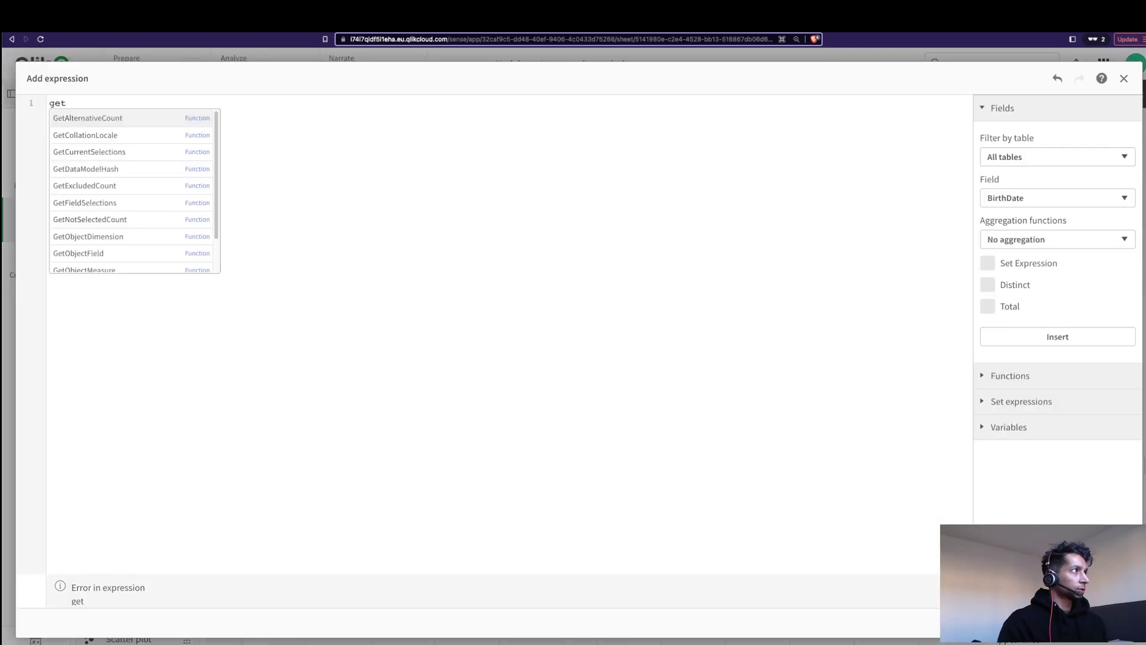
{"action": "key", "text": "Return"}
{"action": "type", "text": "st"}
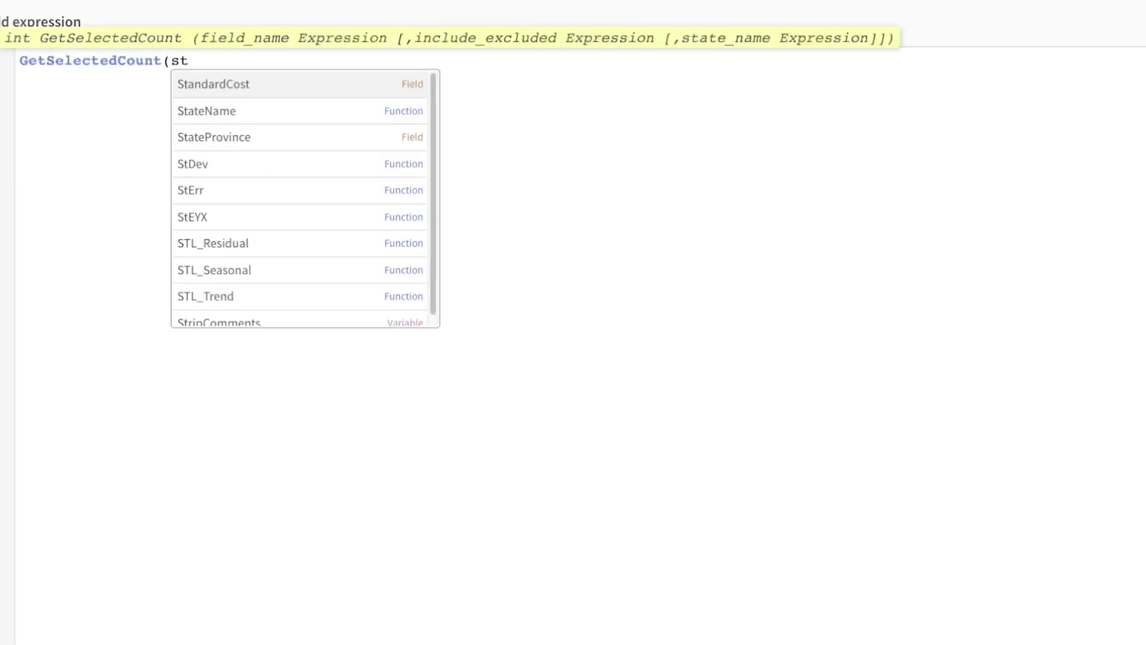
{"action": "key", "text": "Down"}
{"action": "key", "text": "Down"}
{"action": "key", "text": "Return"}
{"action": "type", "text": ">0"}
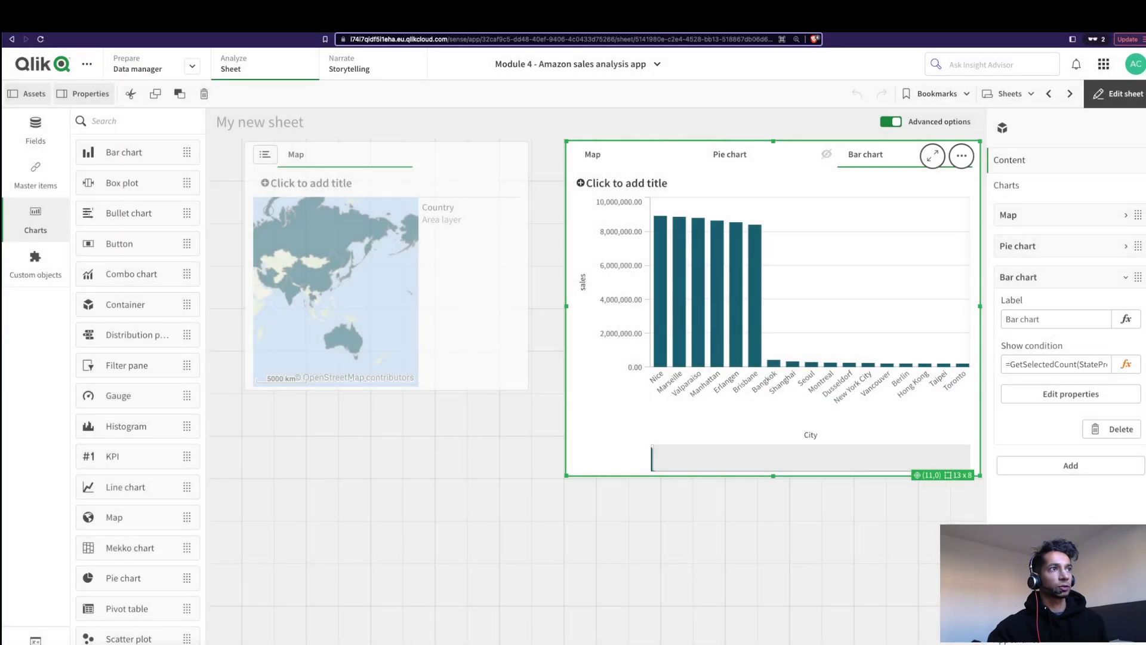
- Test the drill-down outside edit mode by selecting United States on the map and New York in the pie chart
{"action": "left_click", "coordinate": [1105, 98]}
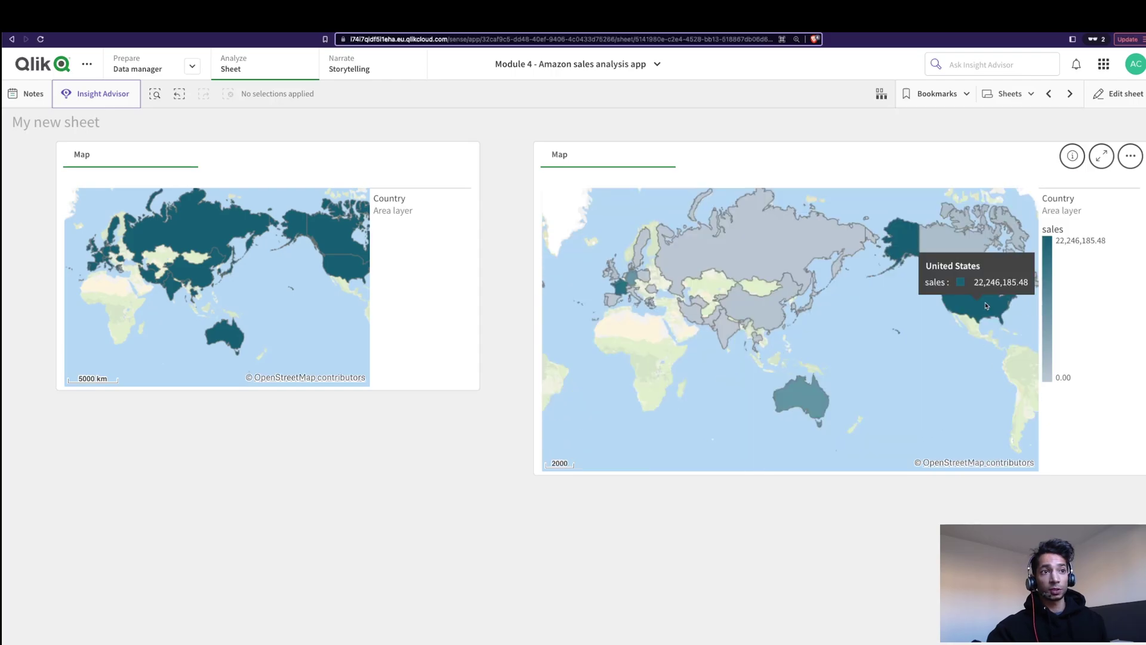
{"action": "left_click", "coordinate": [988, 310]}
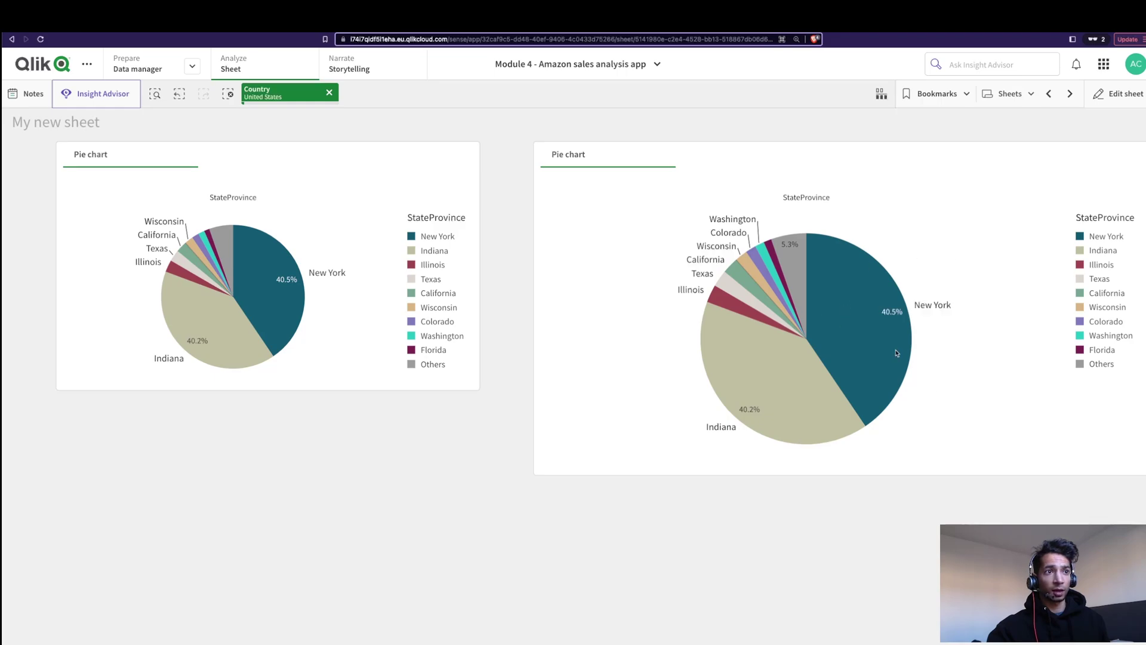
{"action": "left_click", "coordinate": [843, 300]}
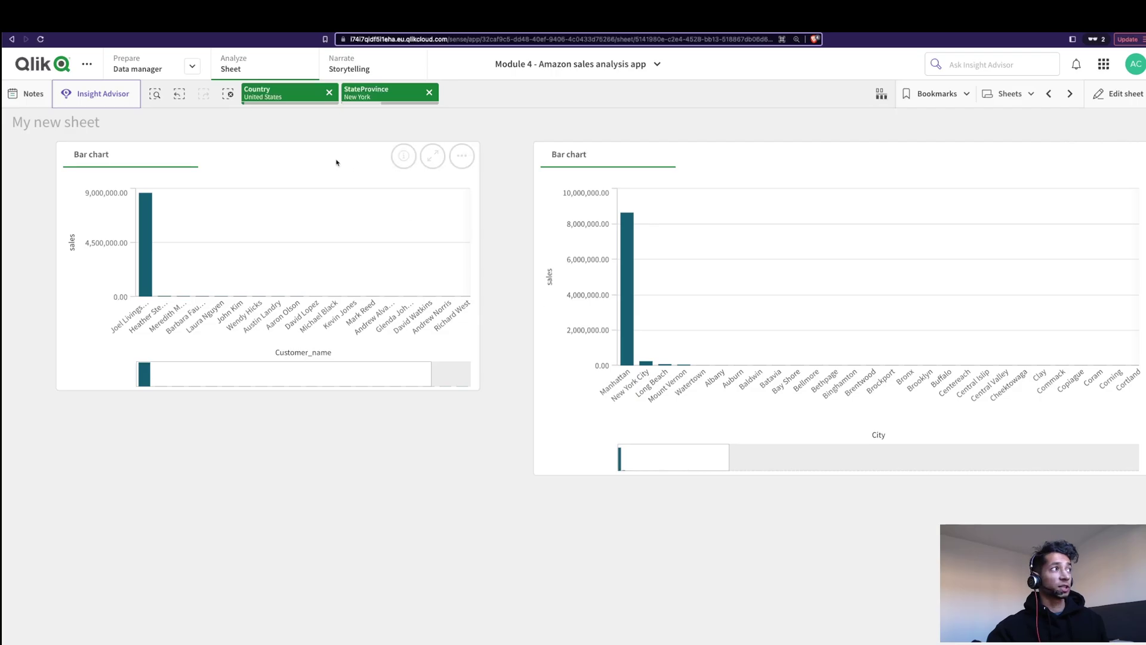
- Switch to the QlikSense front end formula cheatsheet in Google Docs, view its cover page, and return to the Qlik sheet
{"action": "key", "text": "ctrl+Tab"}
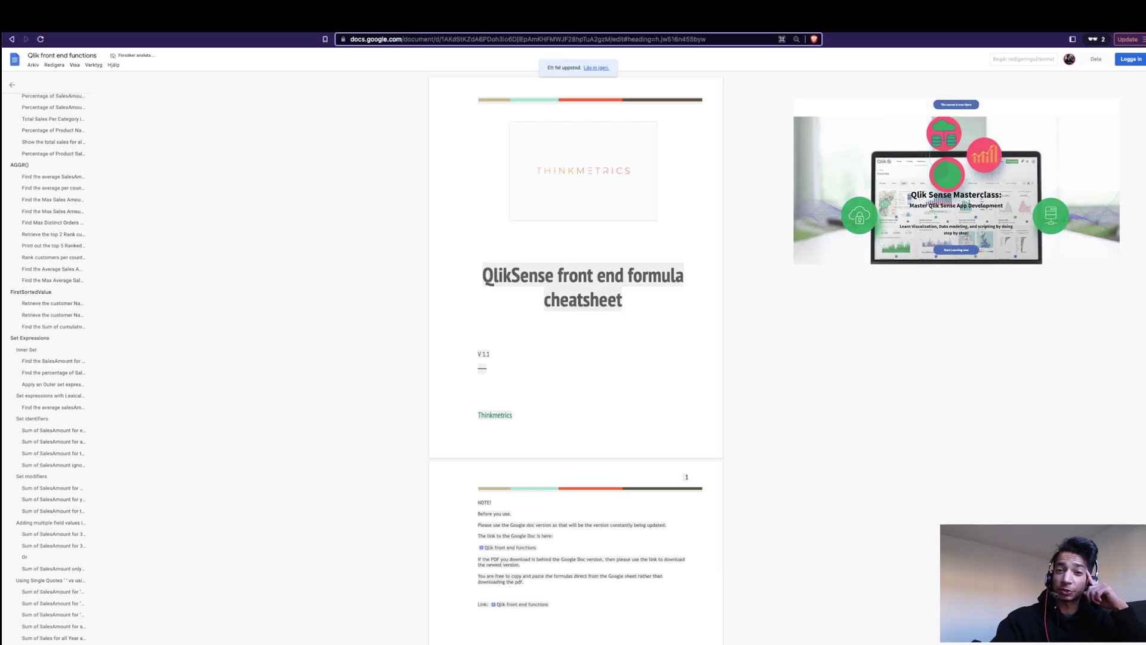
{"action": "left_click", "coordinate": [81, 33]}
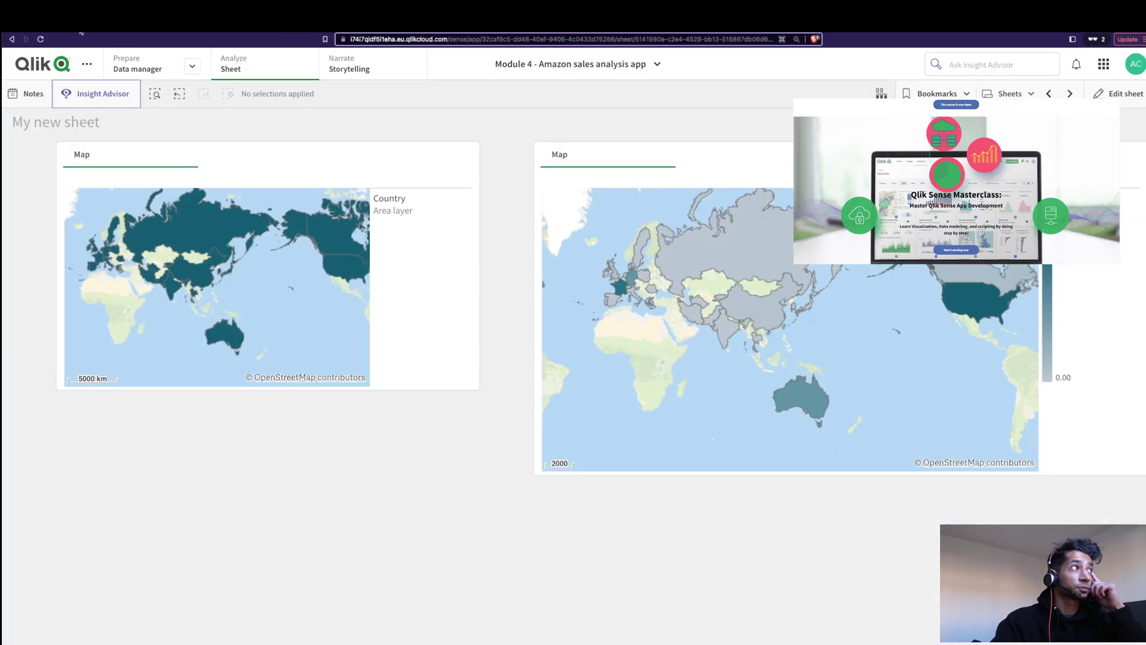